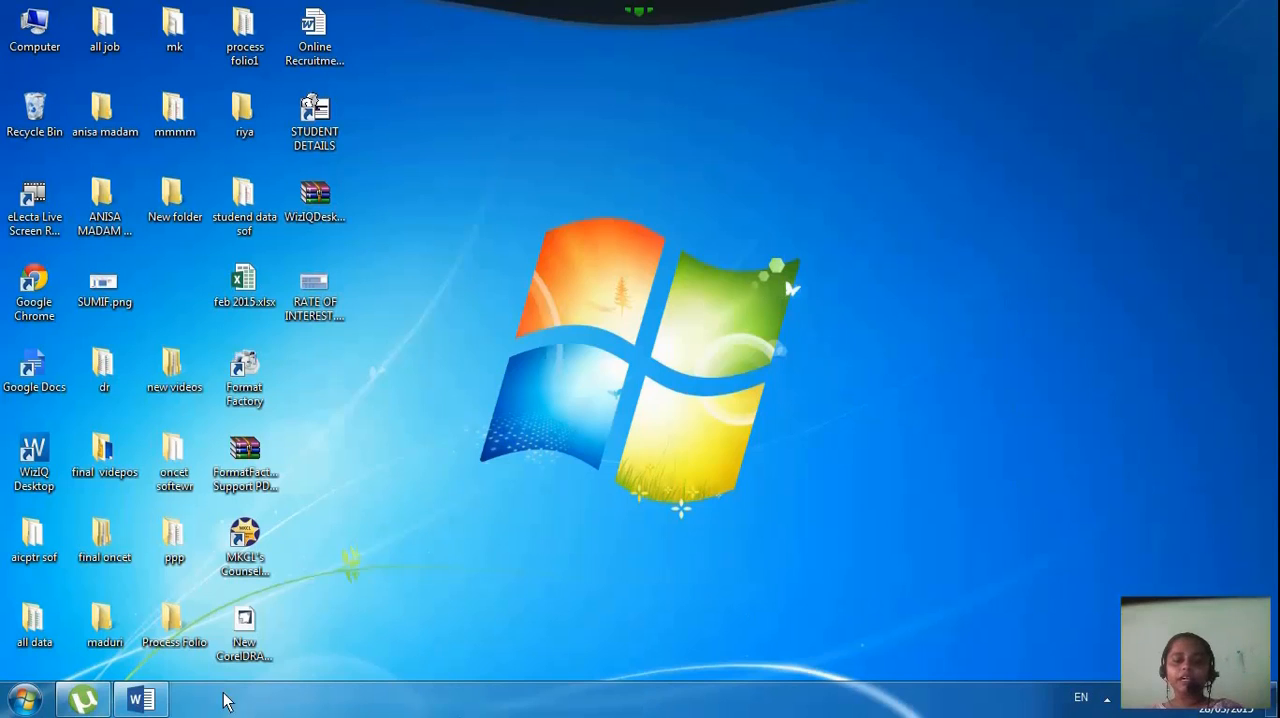
Switch to the open Word document and insert a built-in Facet Quote text box
left_click(154, 705)
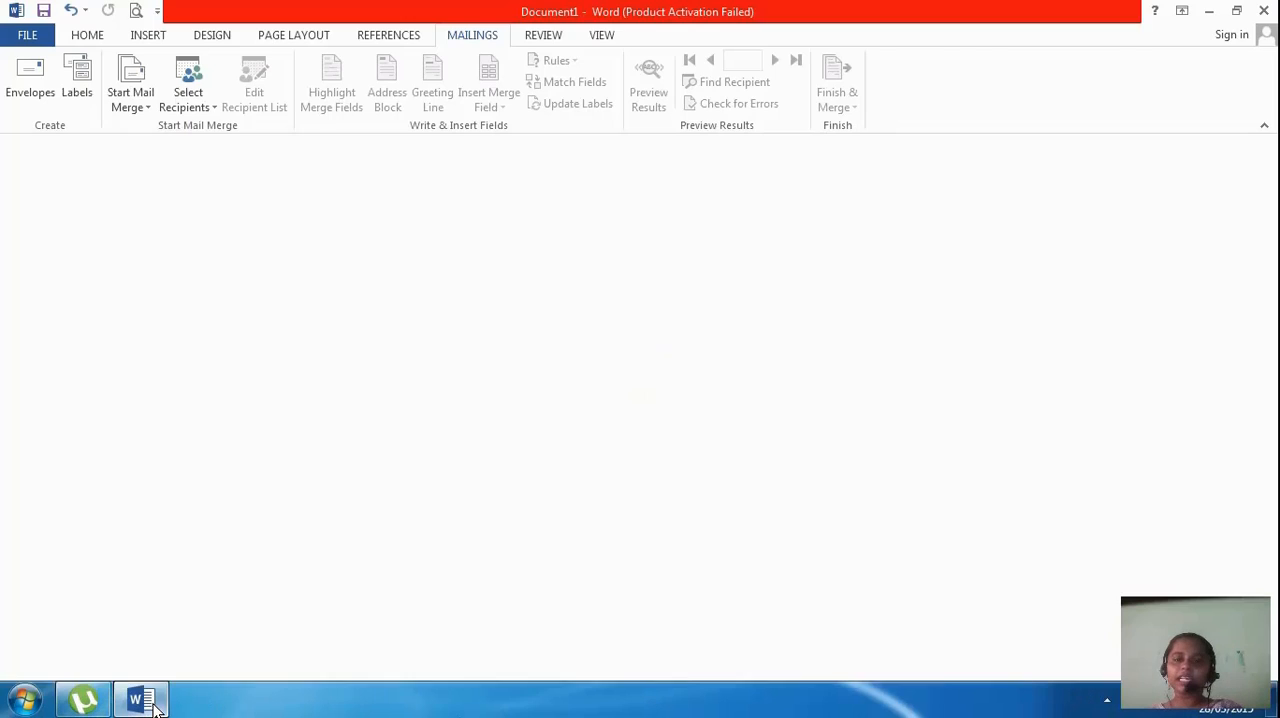
left_click(149, 37)
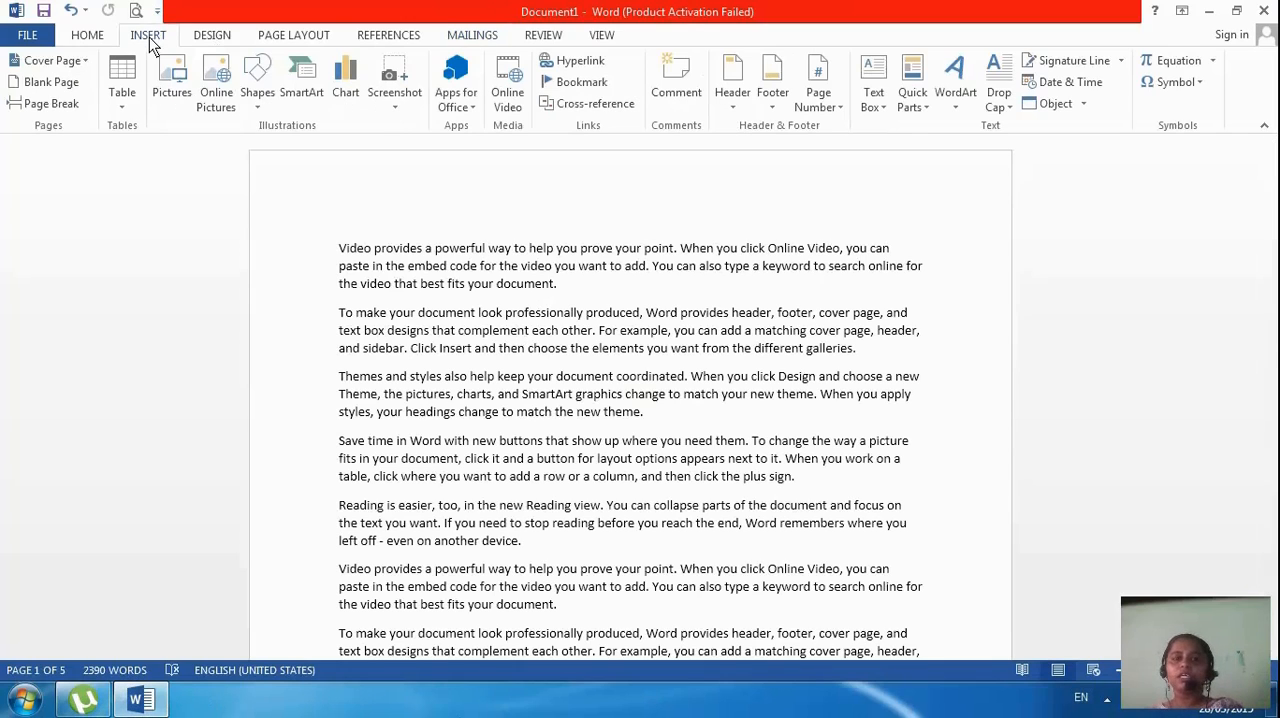
left_click(878, 108)
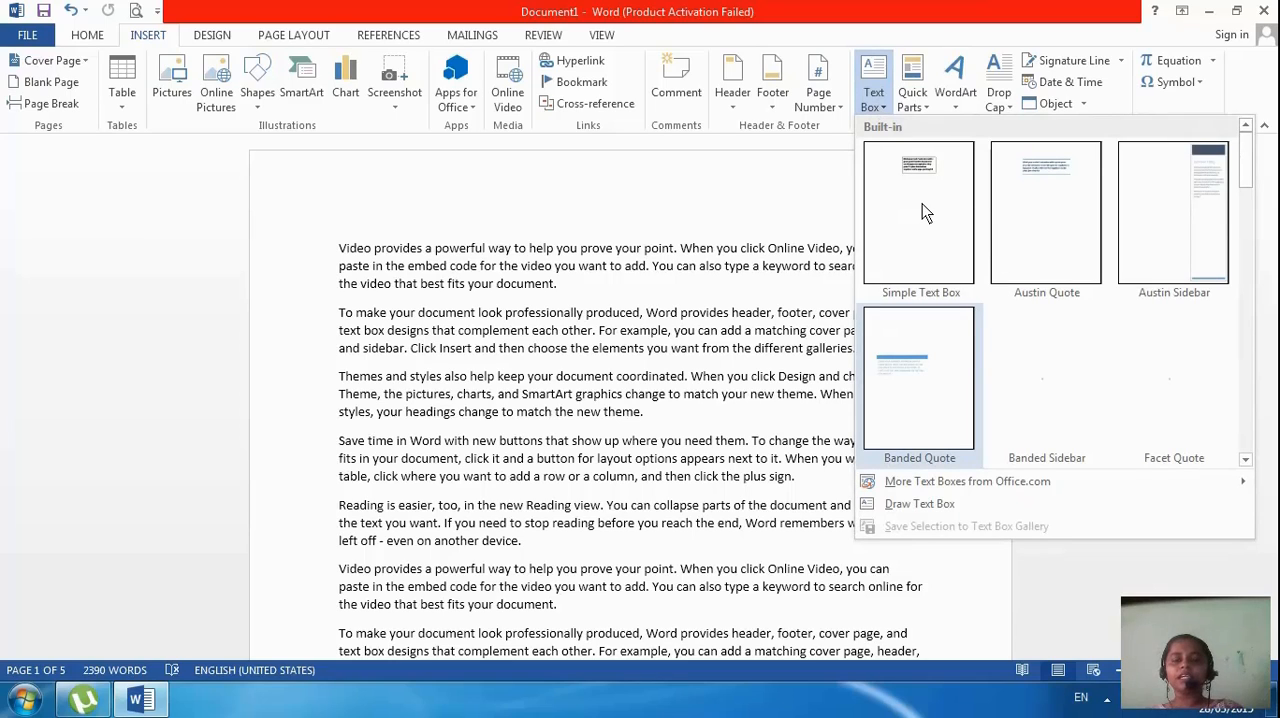
mouse_move(1250, 175)
left_mouse_down()
mouse_move(1250, 240)
mouse_move(1250, 150)
left_mouse_up()
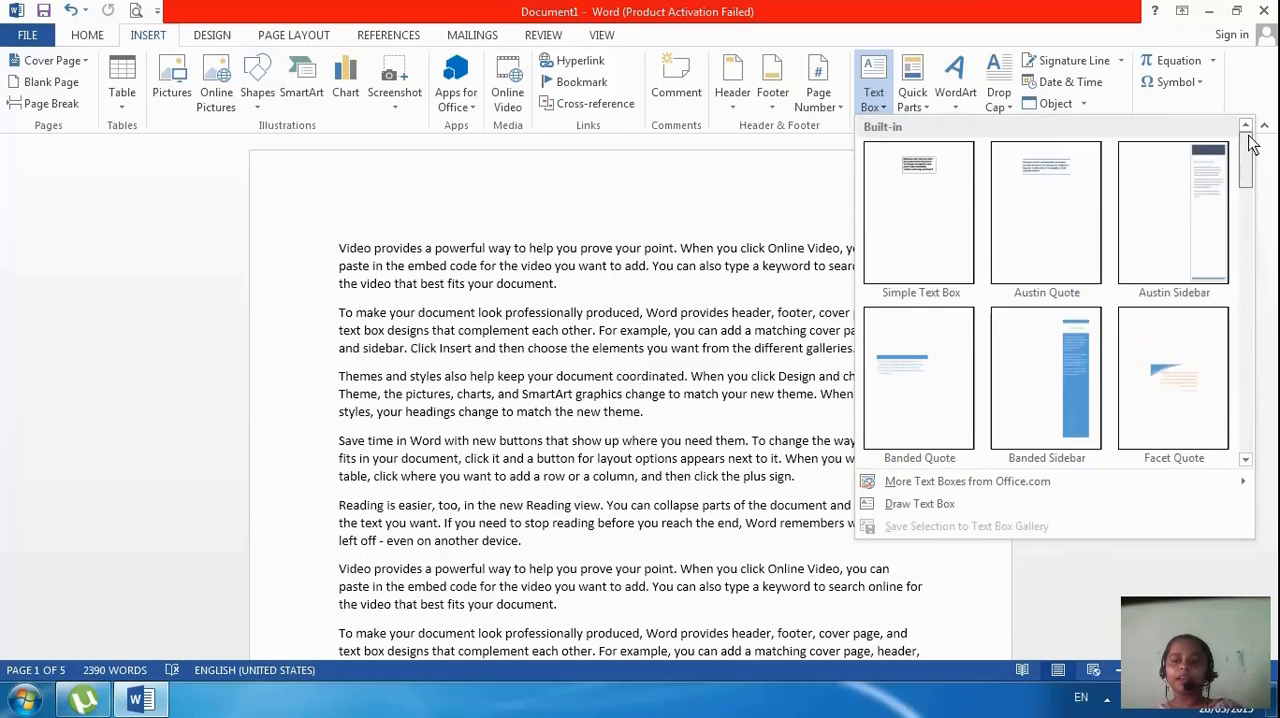
left_click(1185, 387)
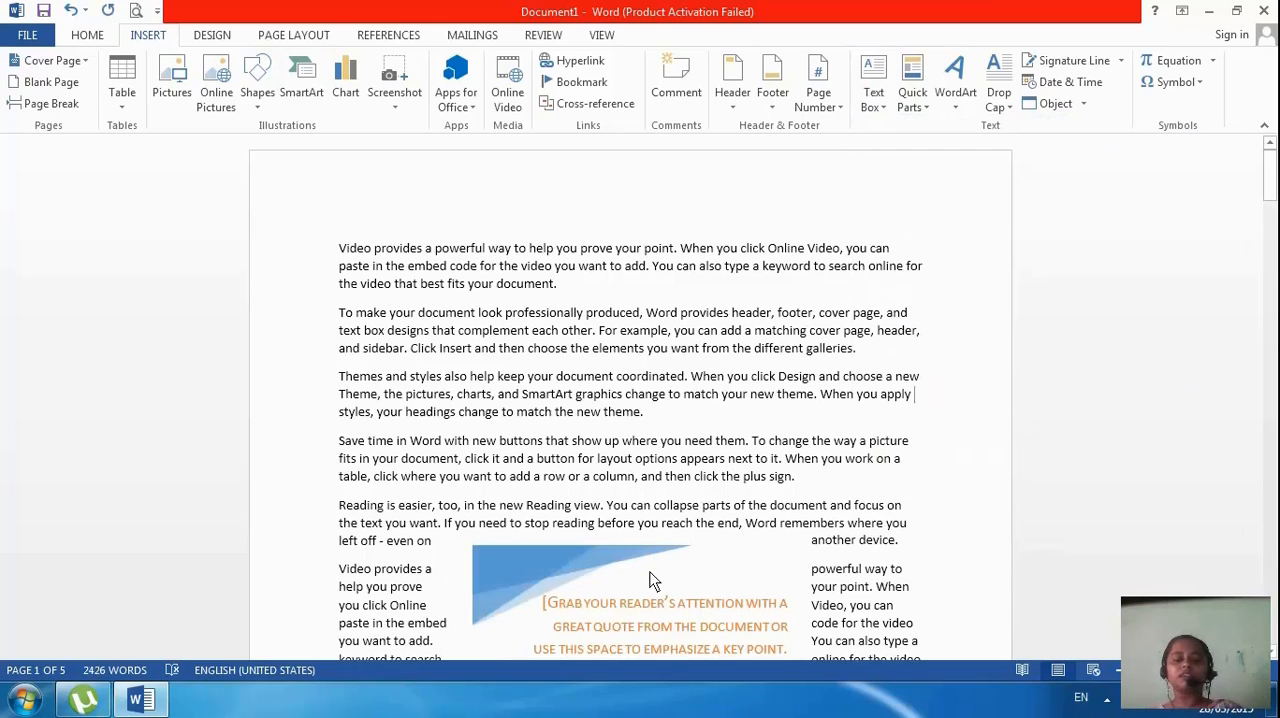
Replace the Facet Quote's placeholder quote with repeated filler letters "HFGHFGH", and delete the entire text box
scroll(650, 573, "down", 3)
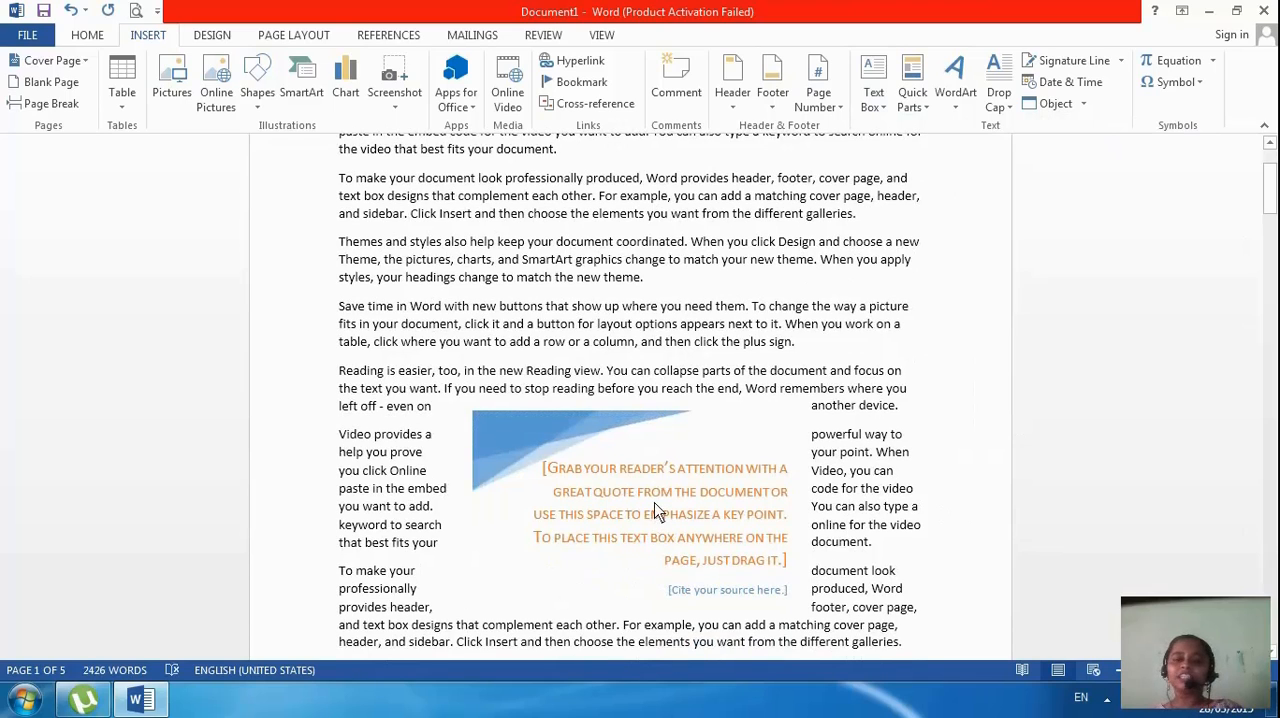
left_click(655, 507)
type("HFGH")
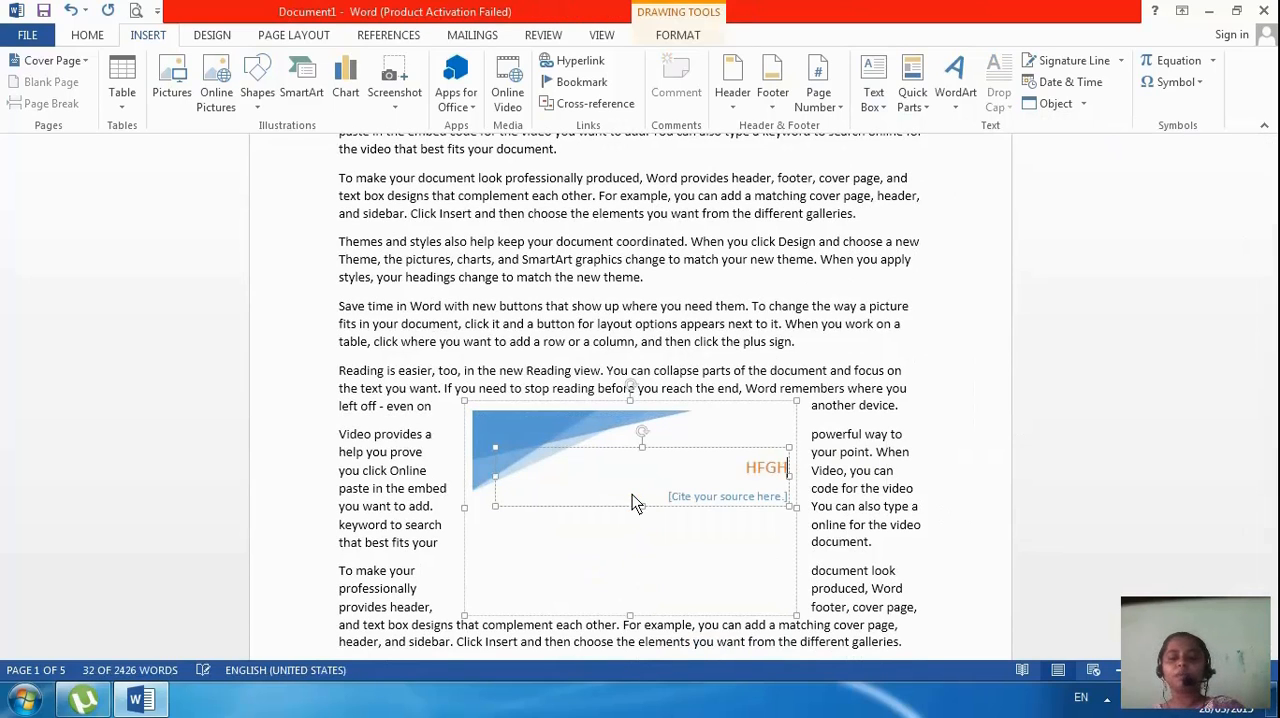
type("FGHFGHFGHFGHFGHFGHF")
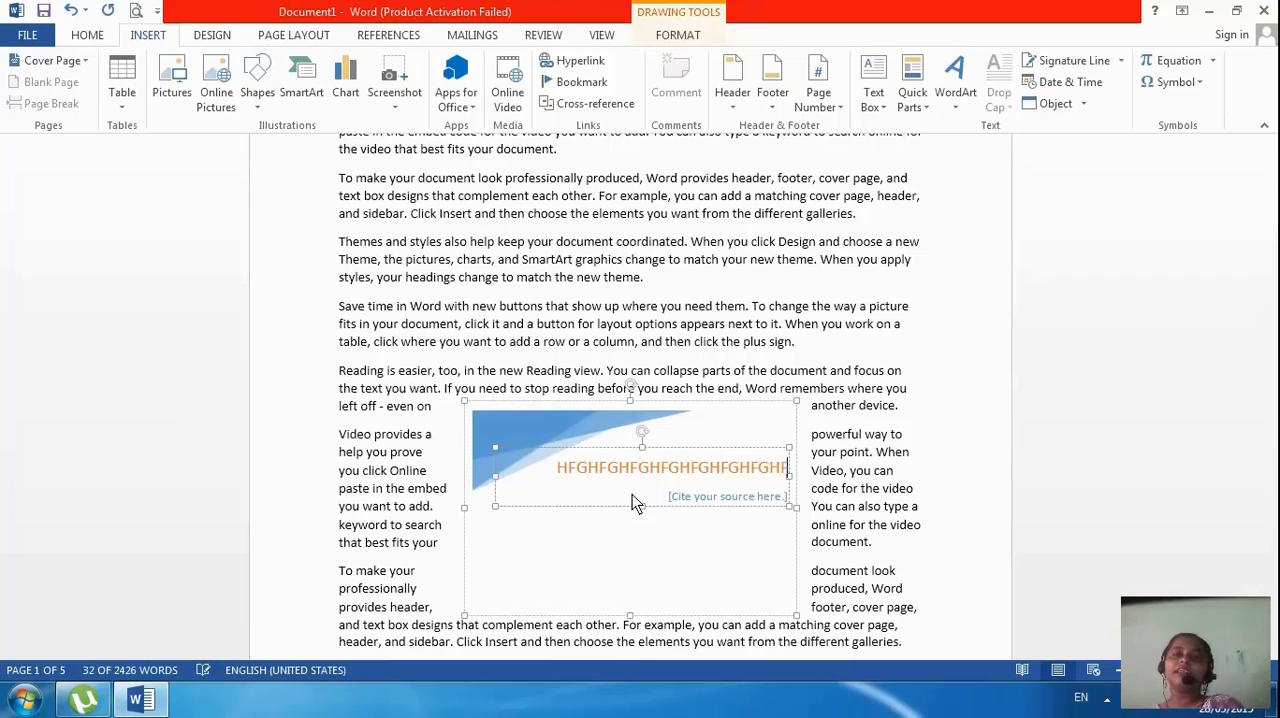
type("GHGFHFGHFGHFGHFG")
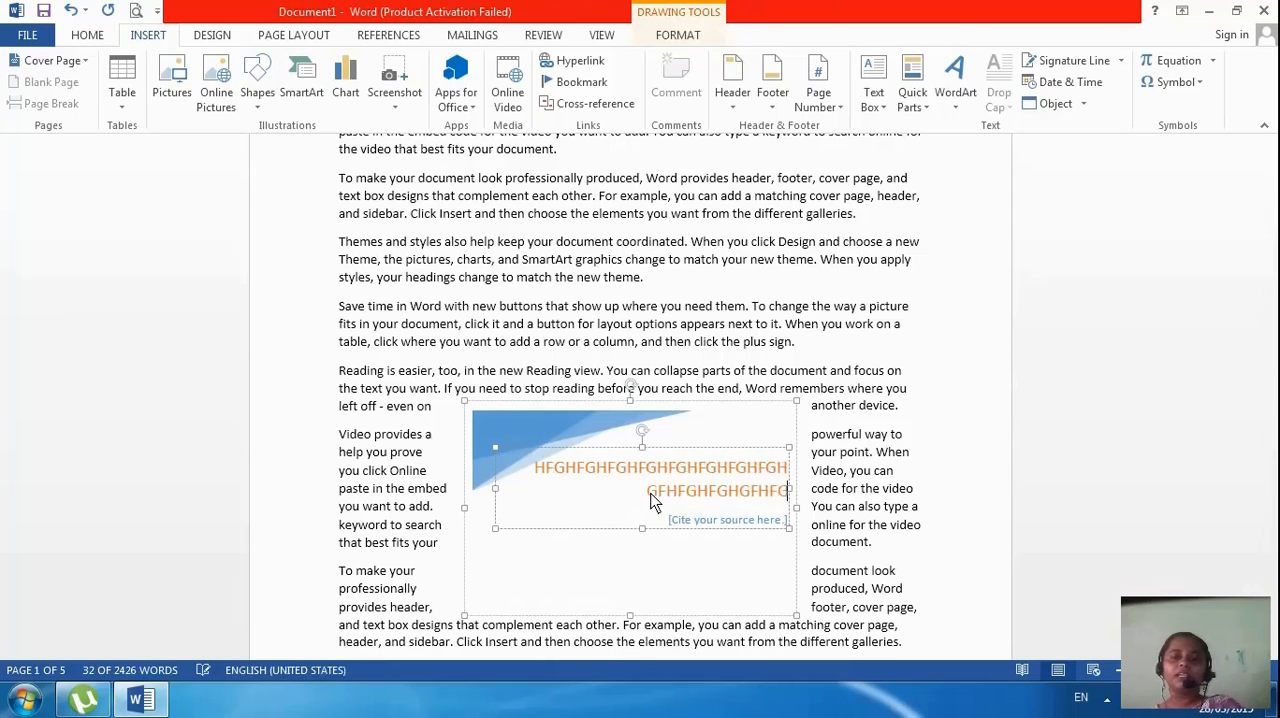
type("HFGHFGHFGHFGHFGHFG")
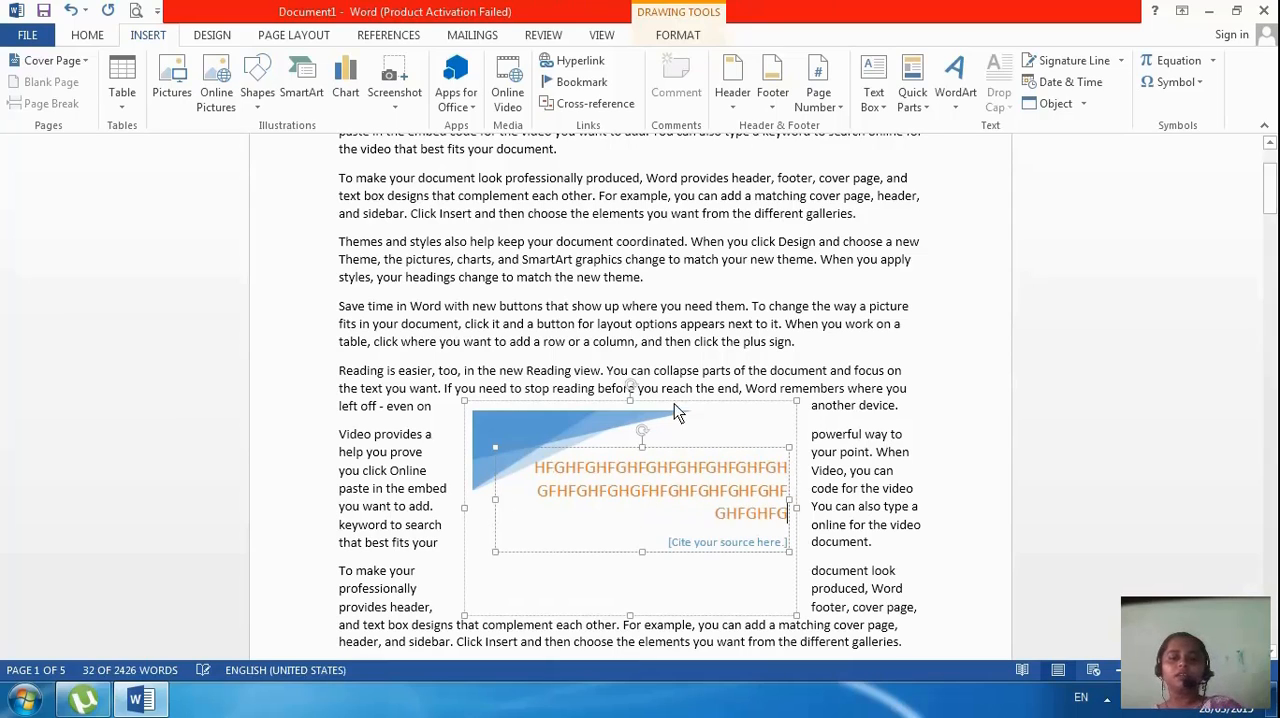
type("H")
left_click(685, 402)
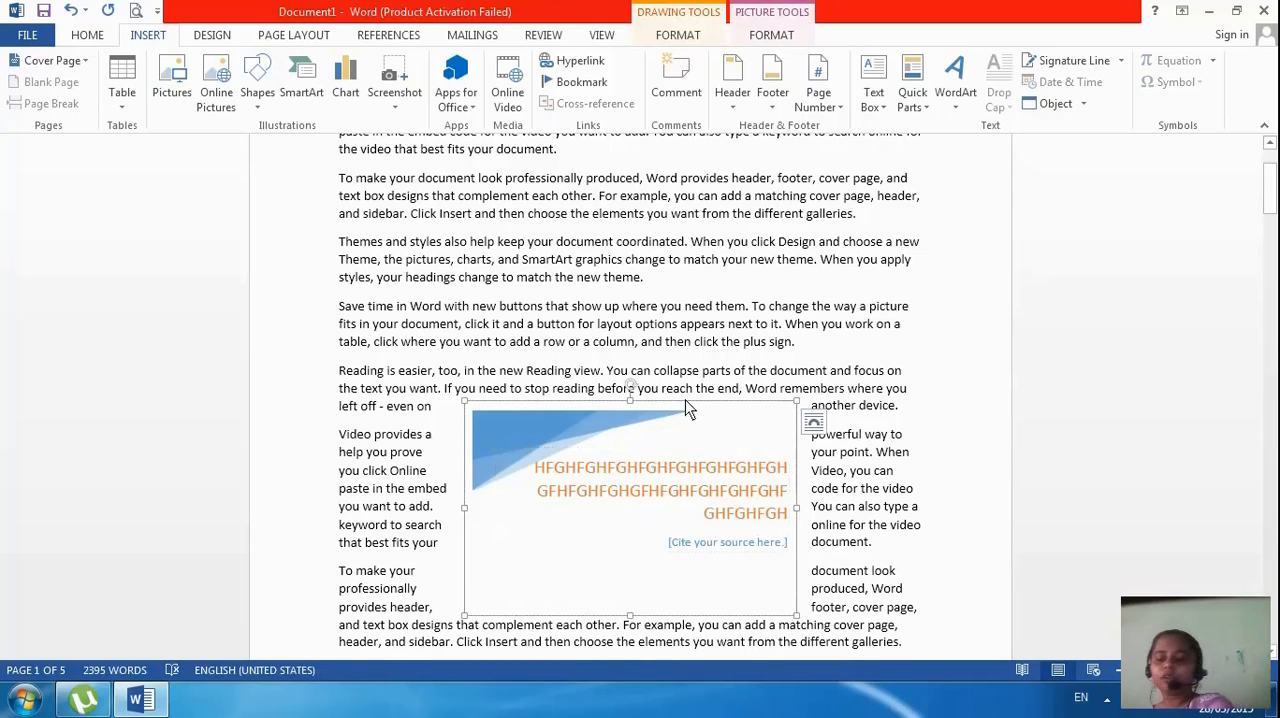
key("Delete")
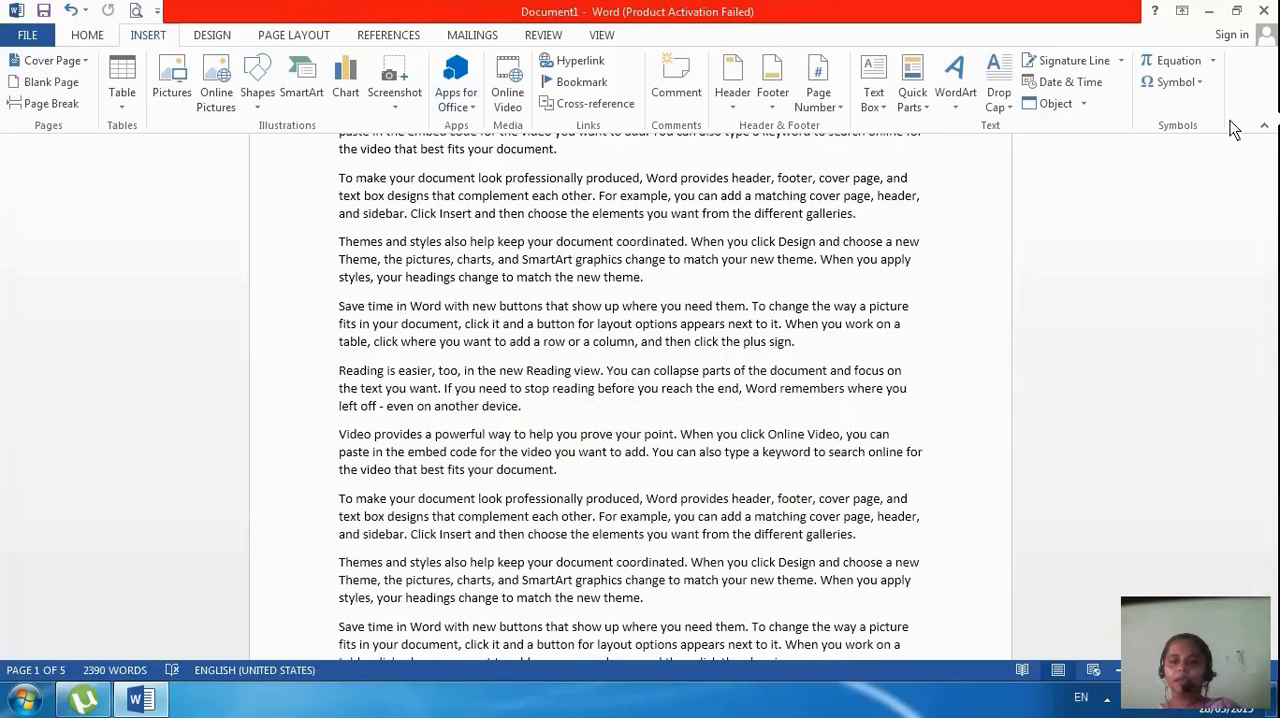
Draw a text box over the first two paragraphs, sized to about 1" high by 2.31" wide, and delete it
left_click(885, 100)
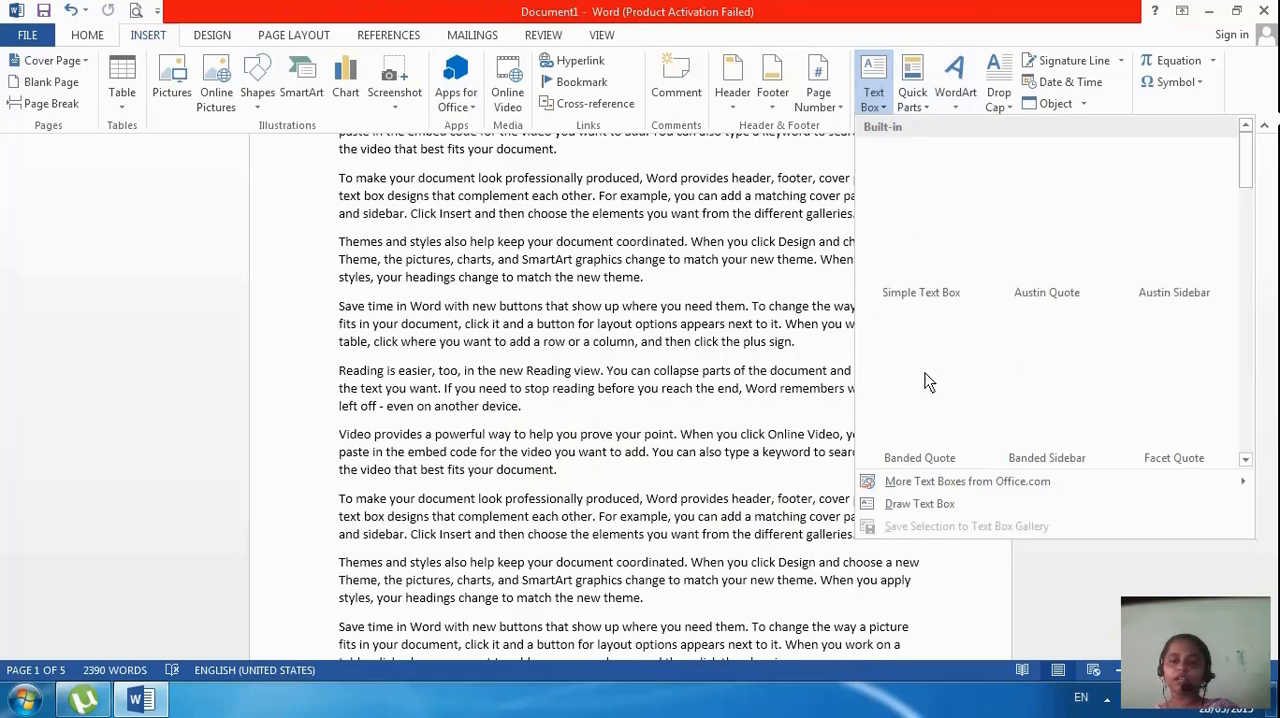
left_click(922, 505)
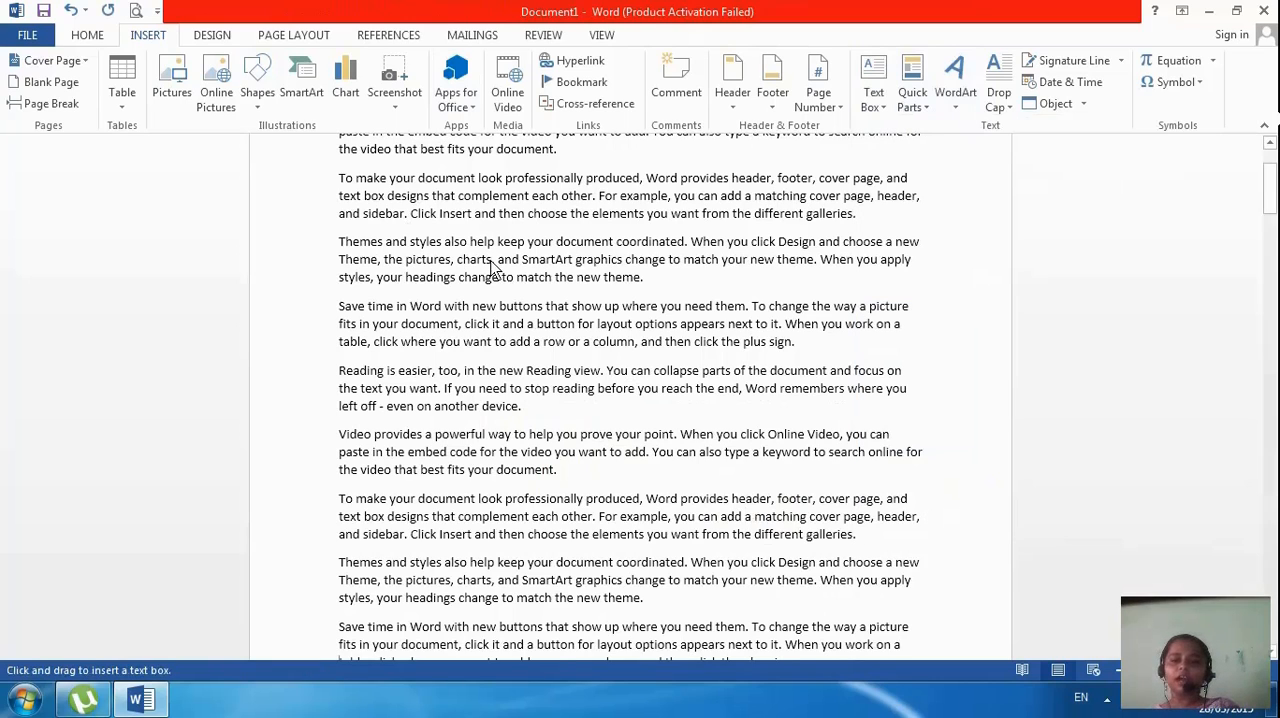
scroll(490, 265, "up", 3)
left_click_drag(414, 249, 441, 340)
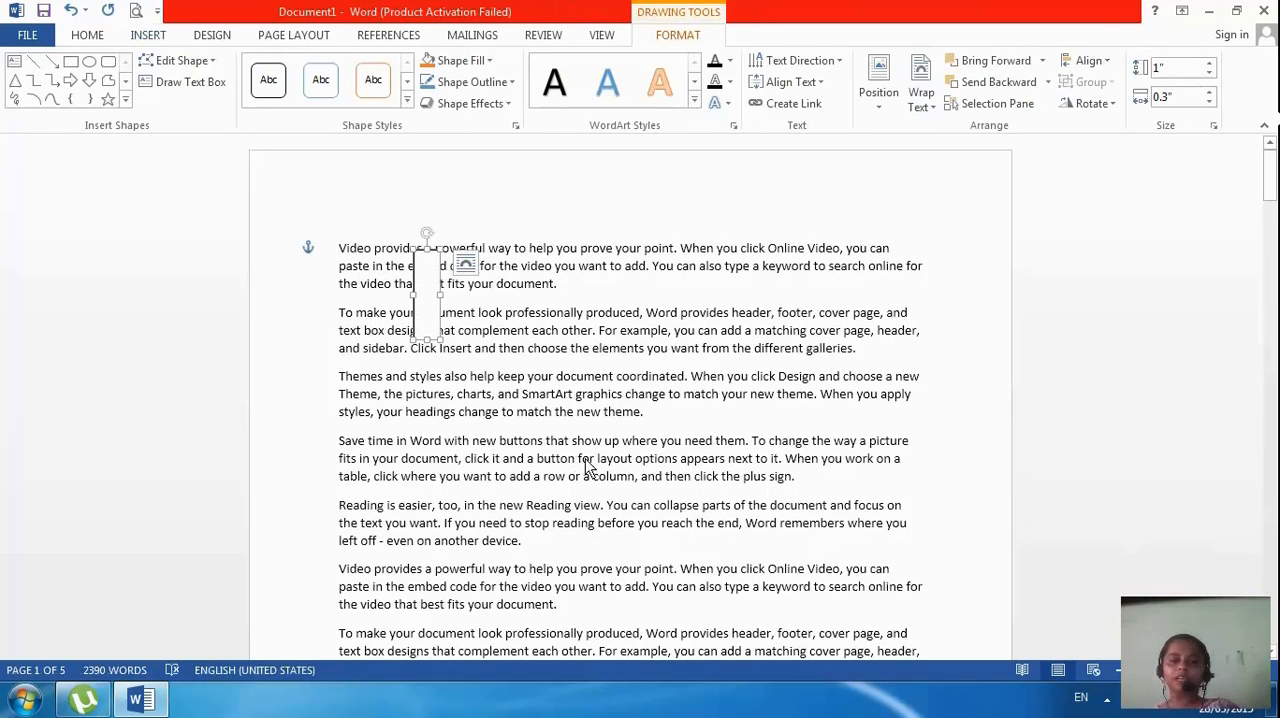
left_click_drag(441, 295, 623, 318)
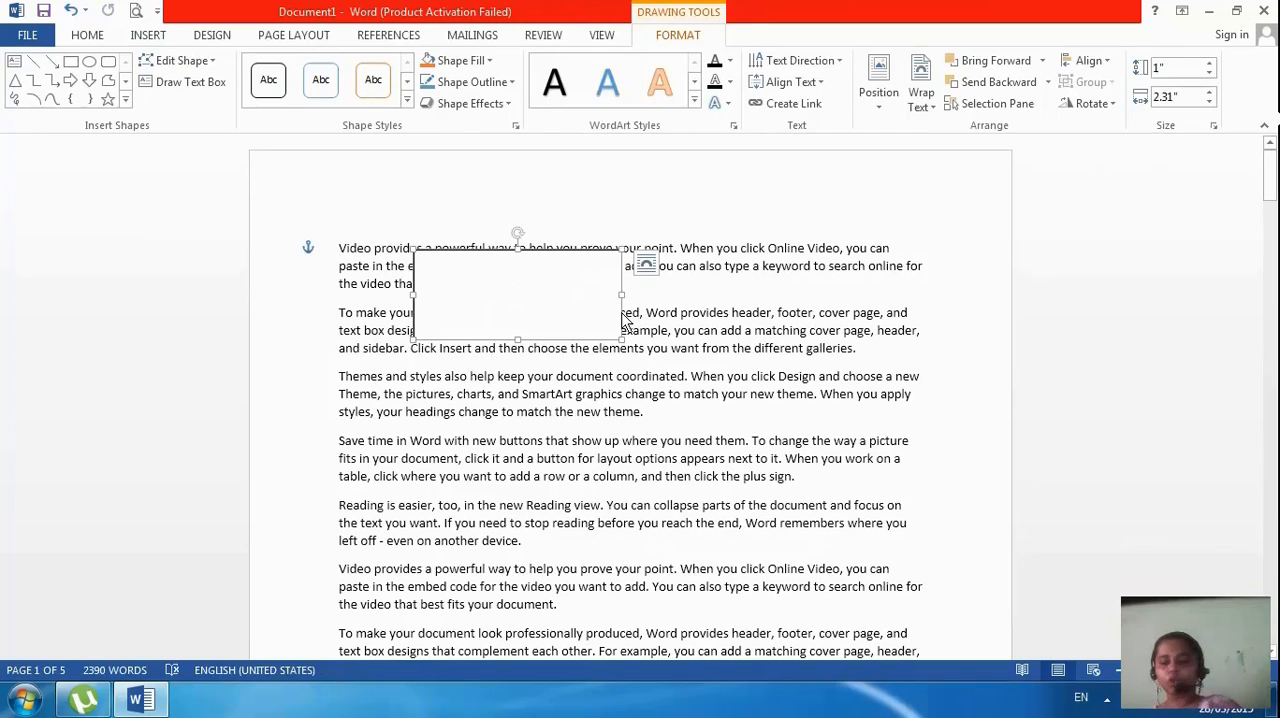
key("Delete")
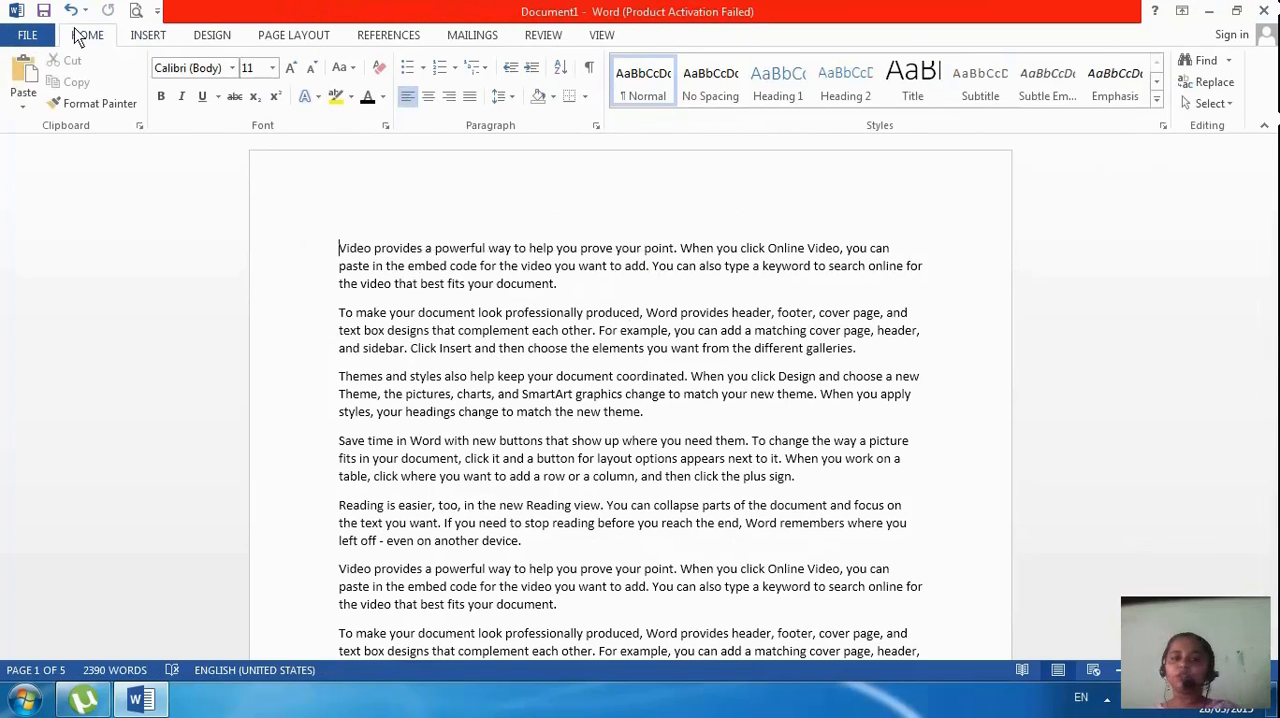
Add a blank line above the first paragraph and insert the Author document property on it
left_click(160, 36)
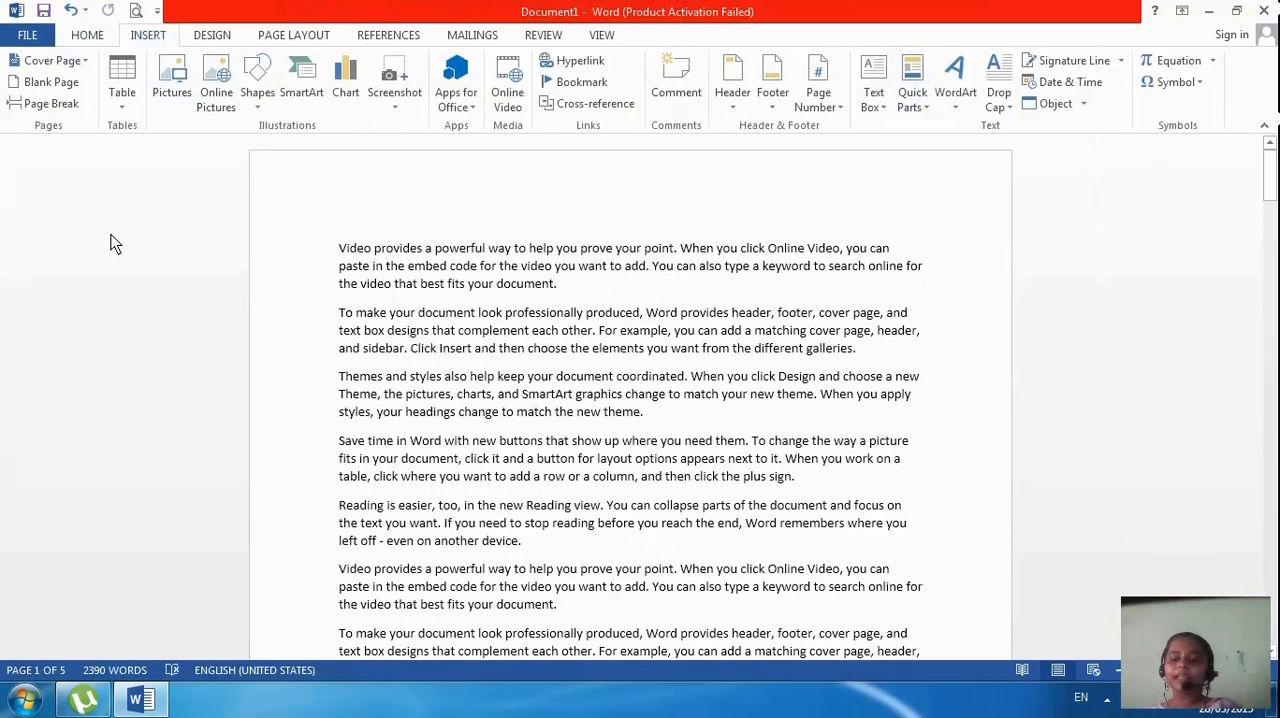
key("Return")
key("Up")
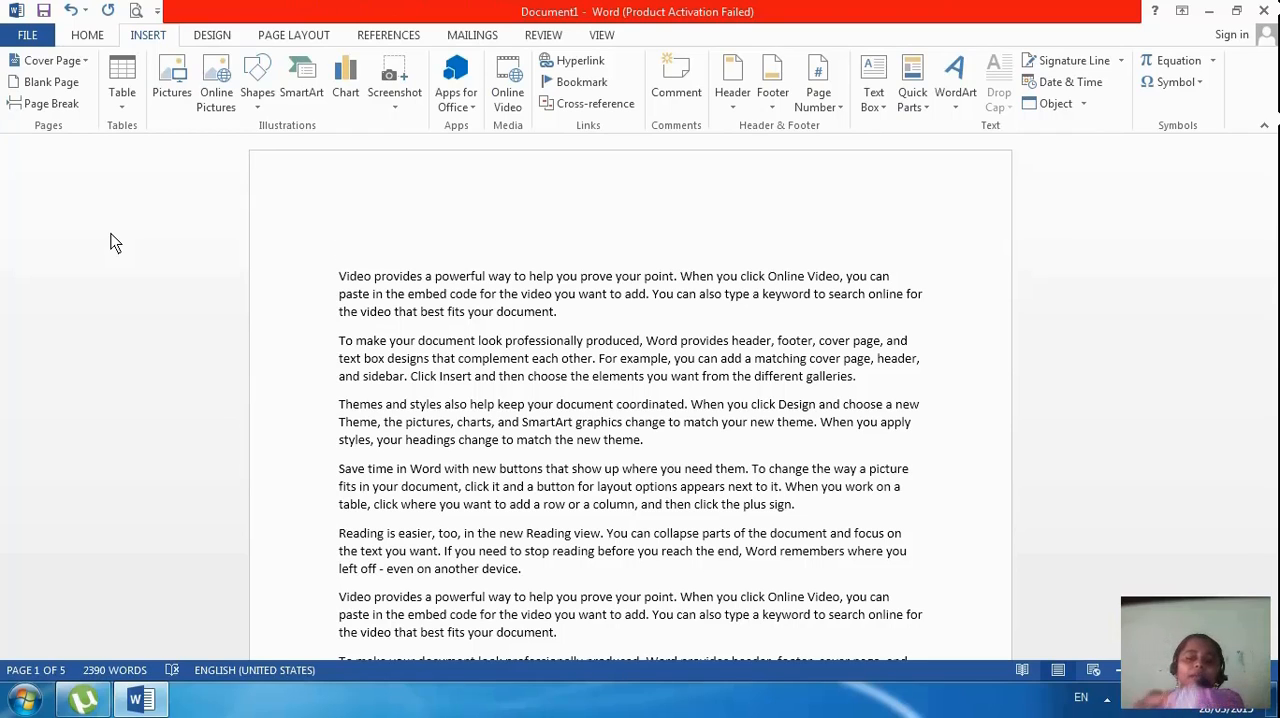
left_click(913, 105)
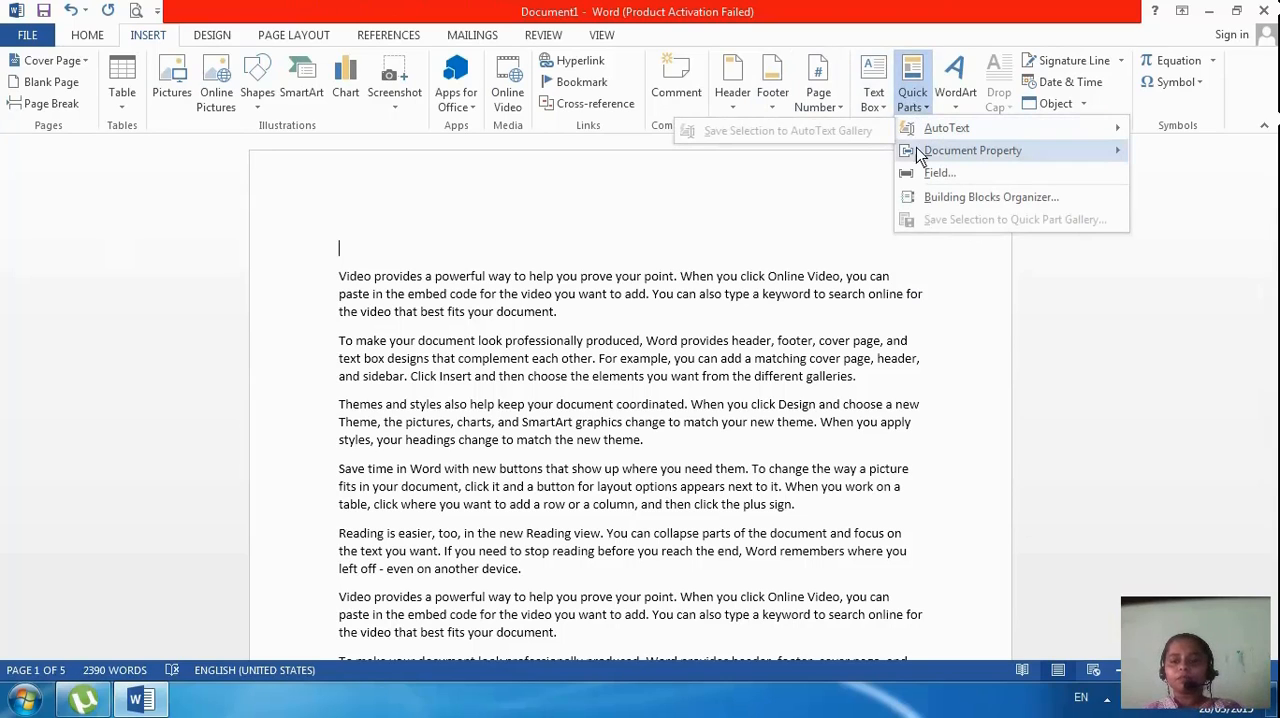
mouse_move(918, 160)
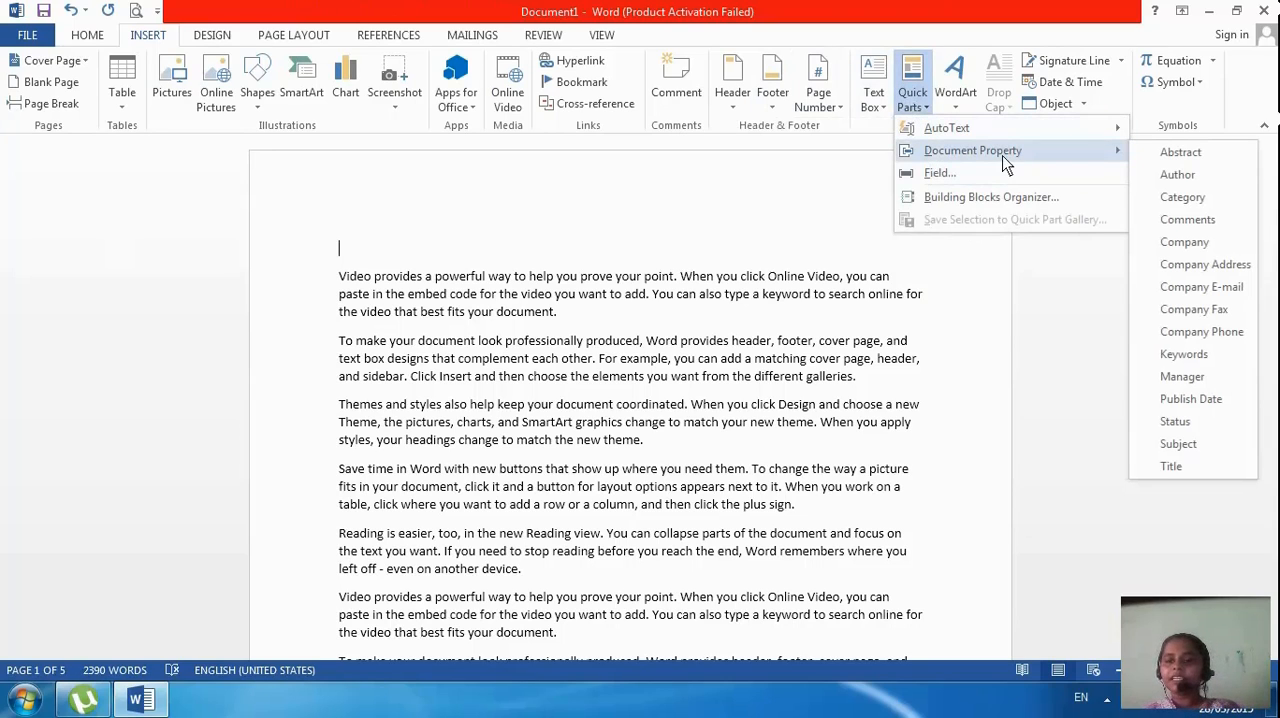
left_click(1178, 175)
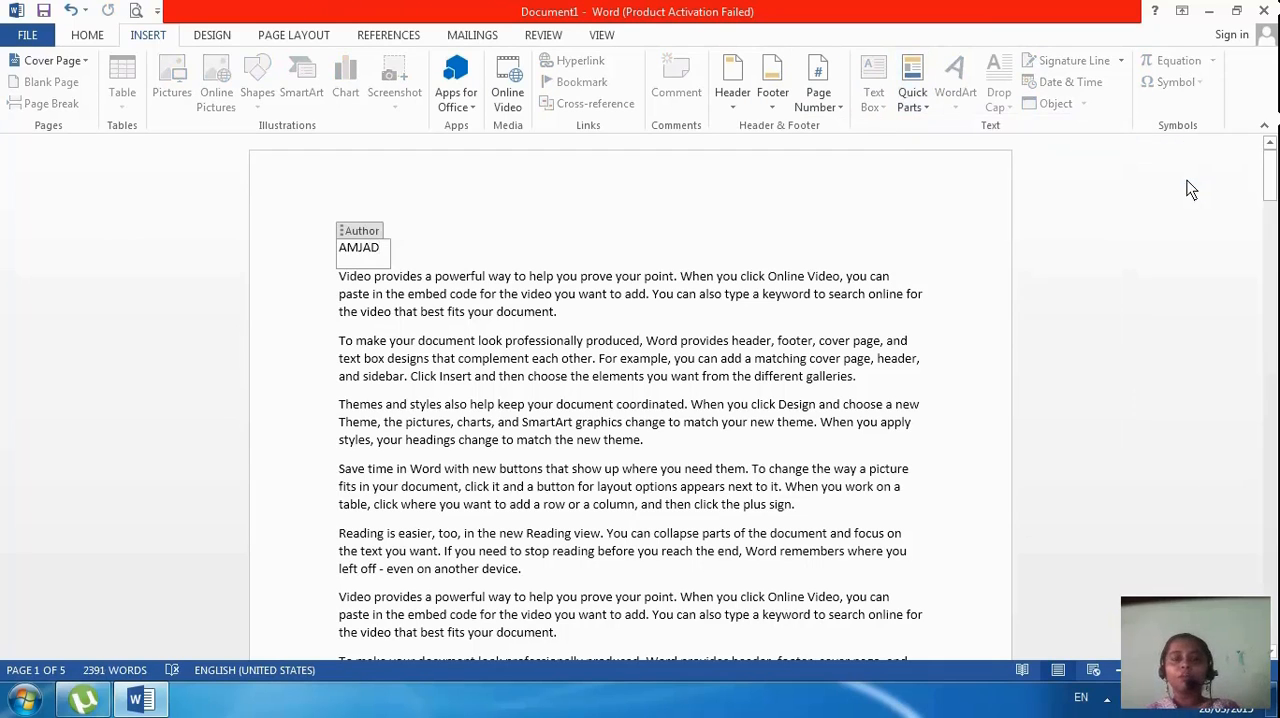
Clear the existing name in the Author property and enter the new author's name
key("BackSpace")
key("BackSpace")
key("BackSpace")
key("BackSpace")
key("BackSpace")
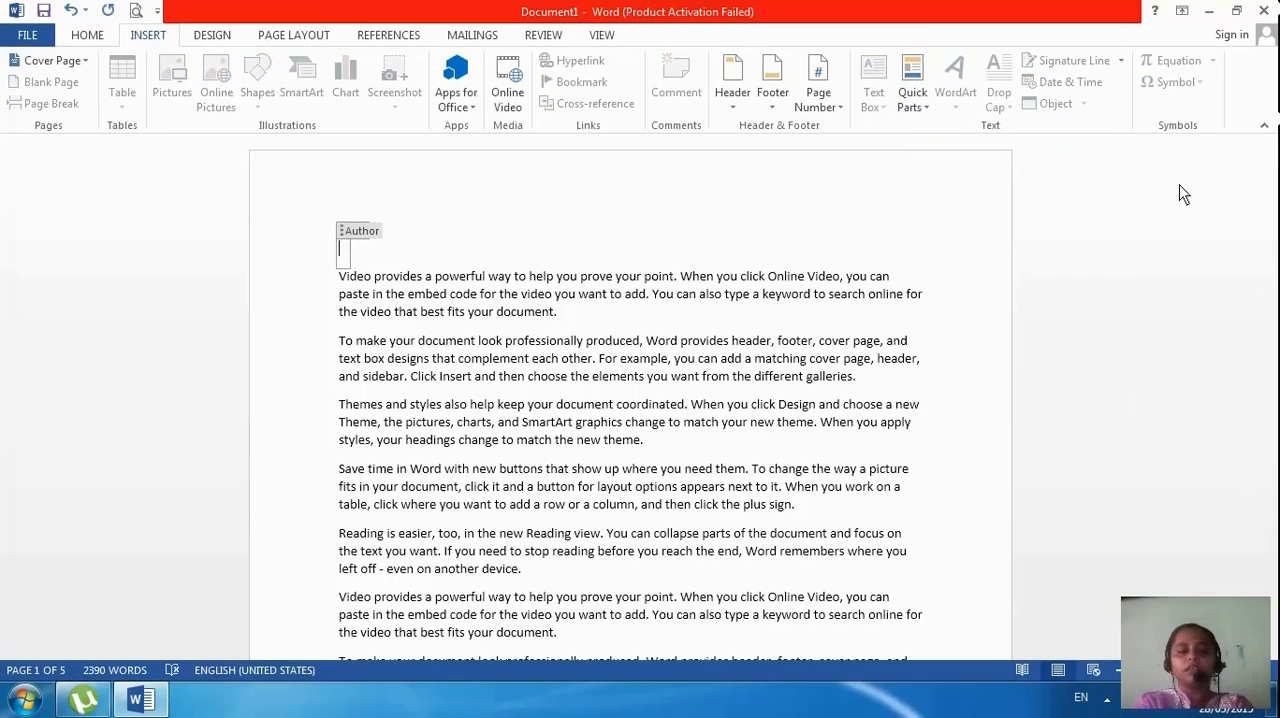
type("ANISA")
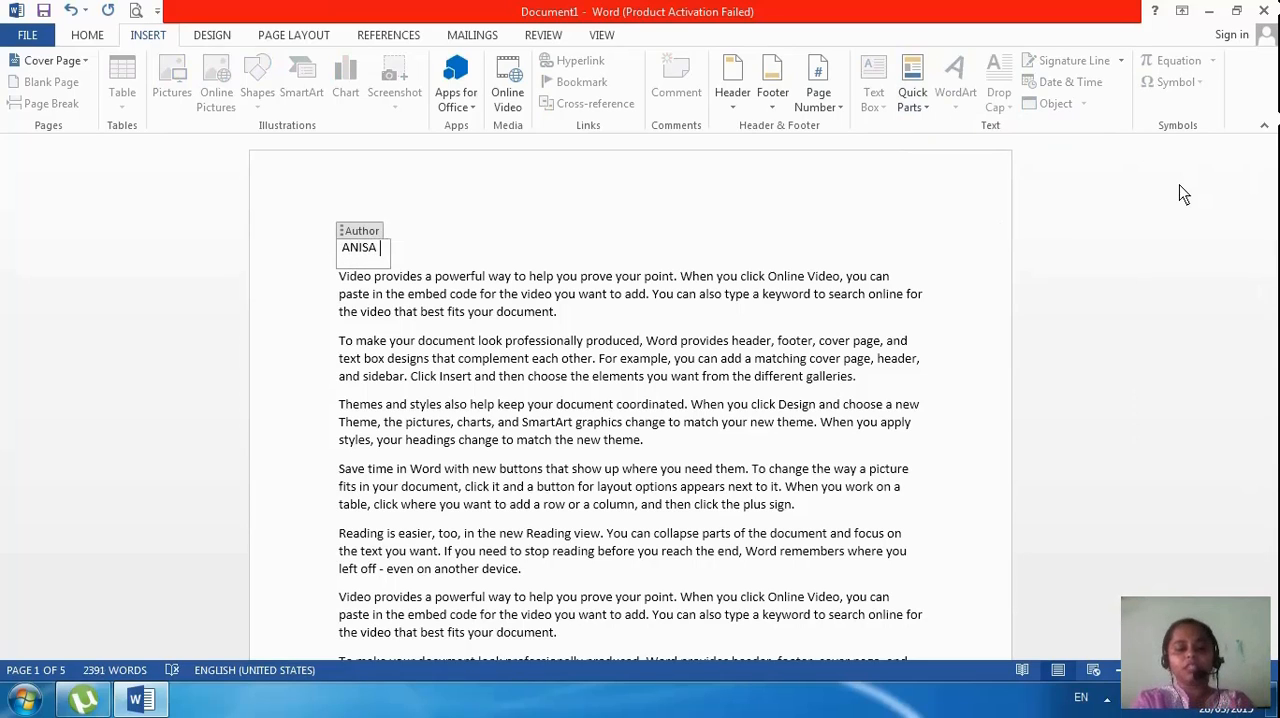
type(" MADAM")
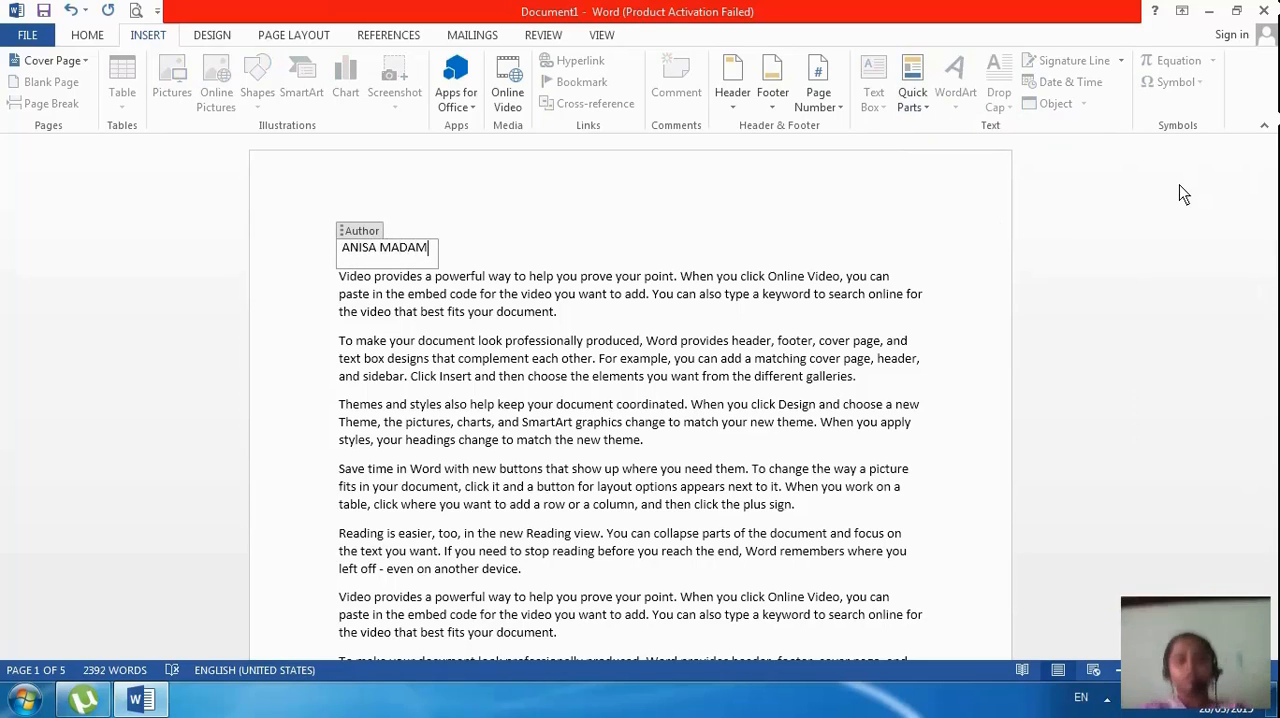
Add two blank lines after the first "Video provides" paragraph and insert the Author document property on the second one
left_click(632, 320)
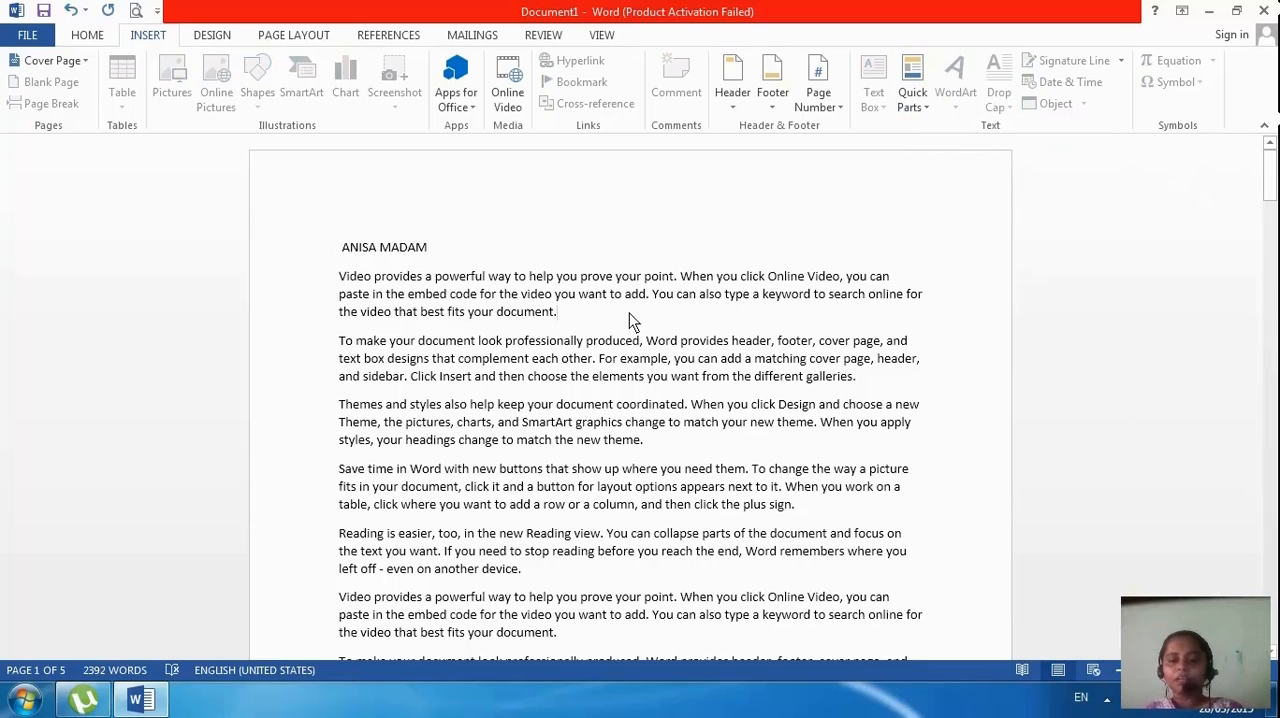
key("Return")
key("Return")
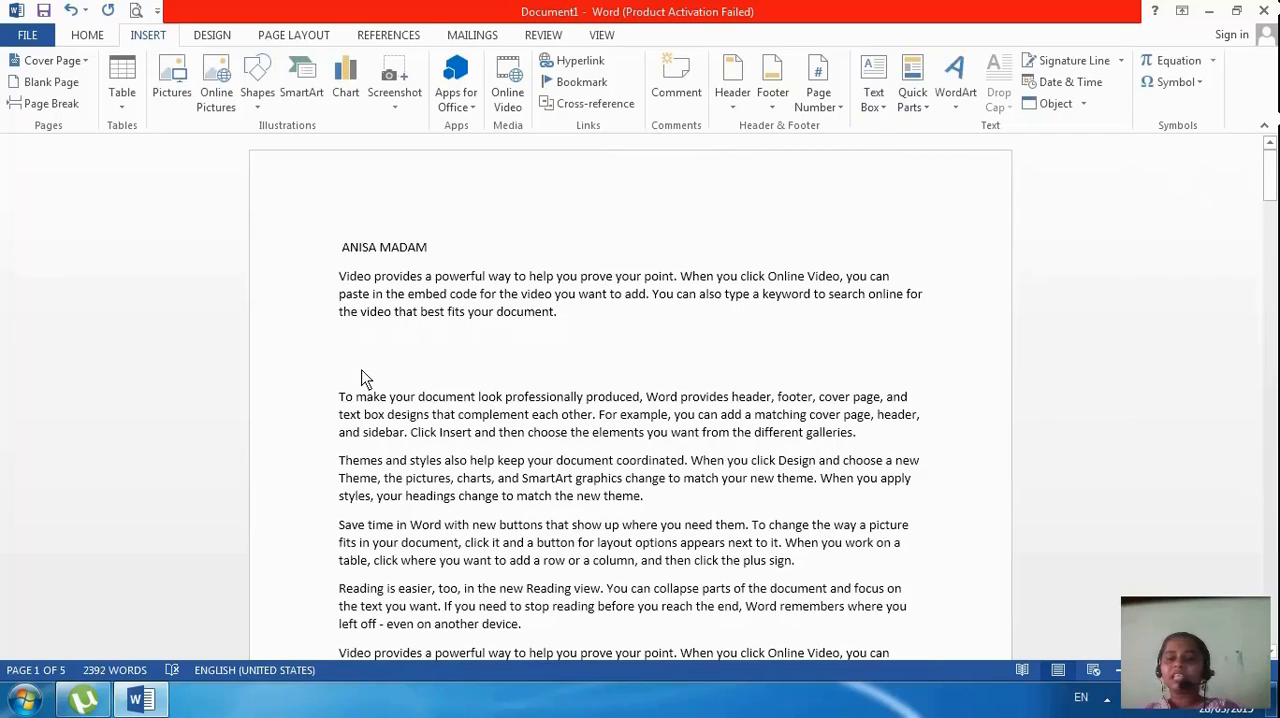
left_click(918, 108)
mouse_move(934, 152)
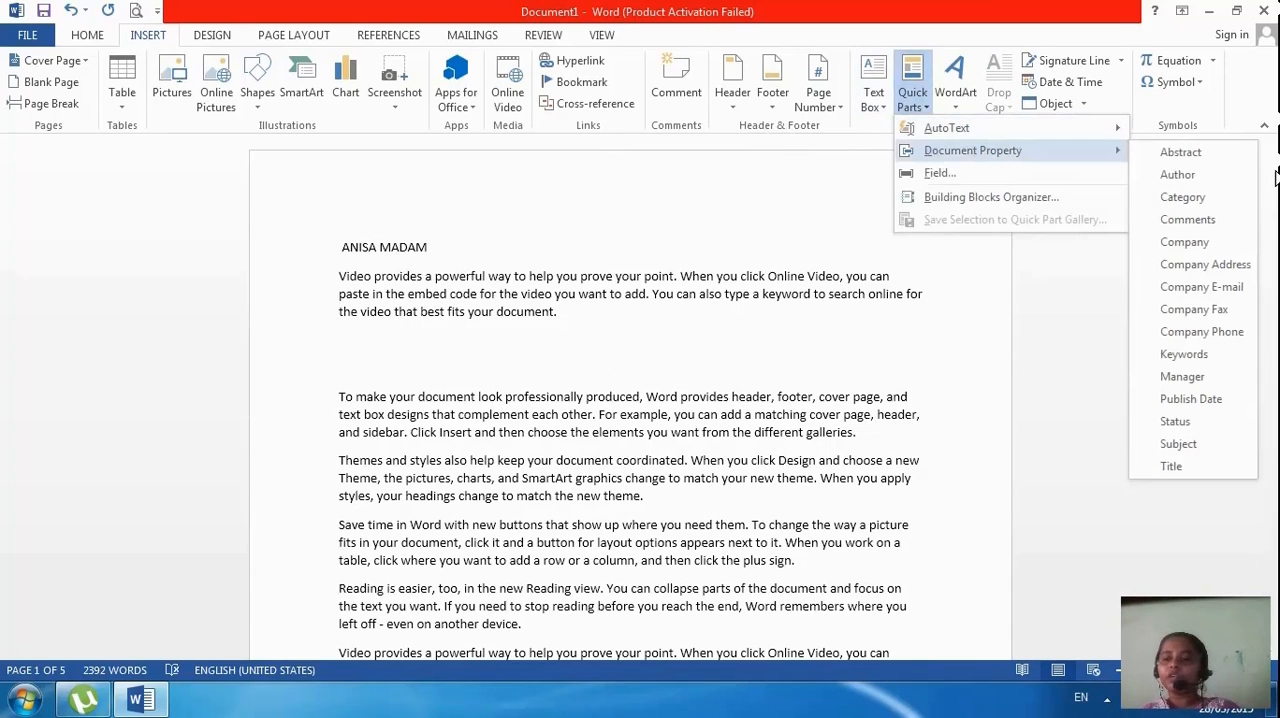
left_click(1177, 175)
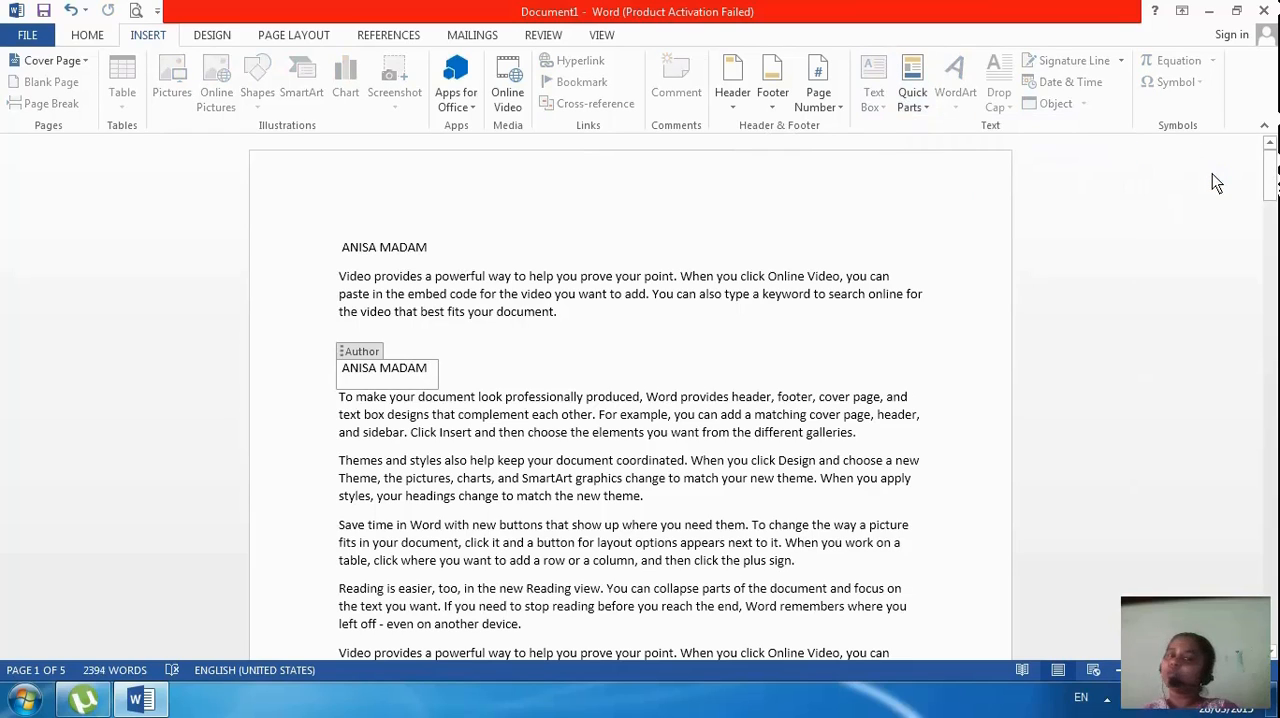
Add a blank line after the first "Themes and styles" paragraph and insert the Company document property on it
left_click(800, 508)
key("Return")
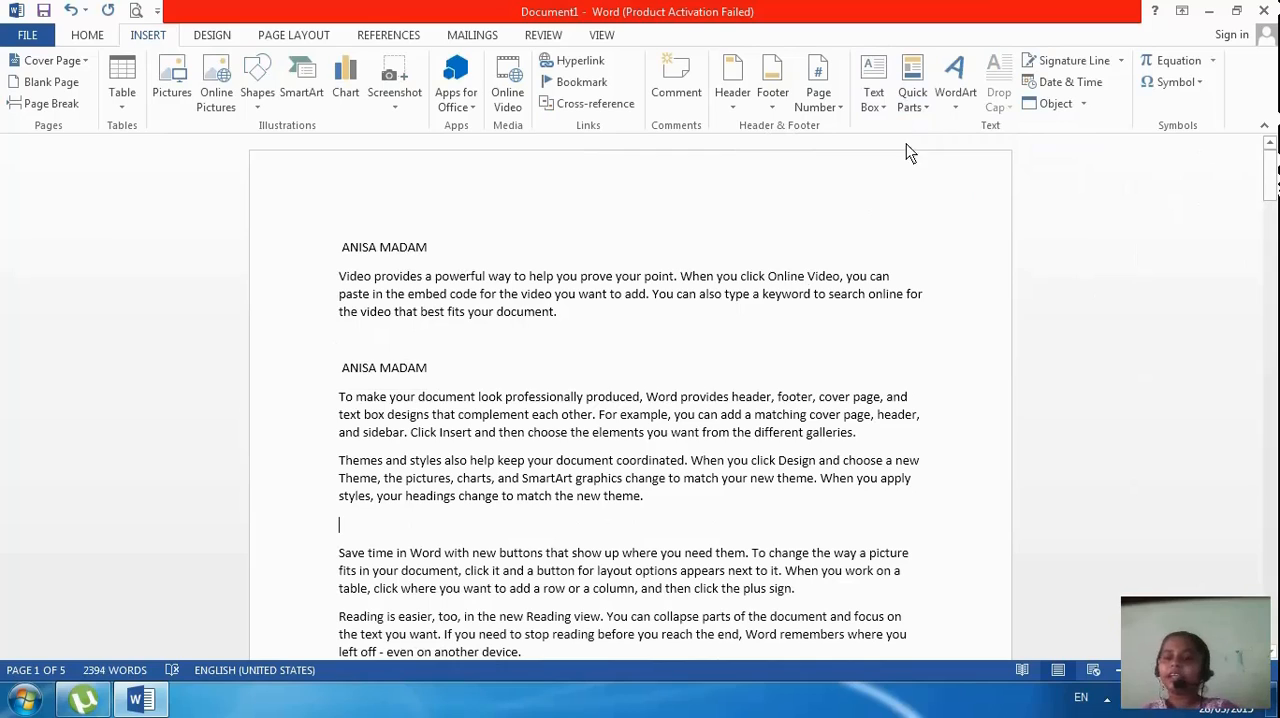
left_click(914, 105)
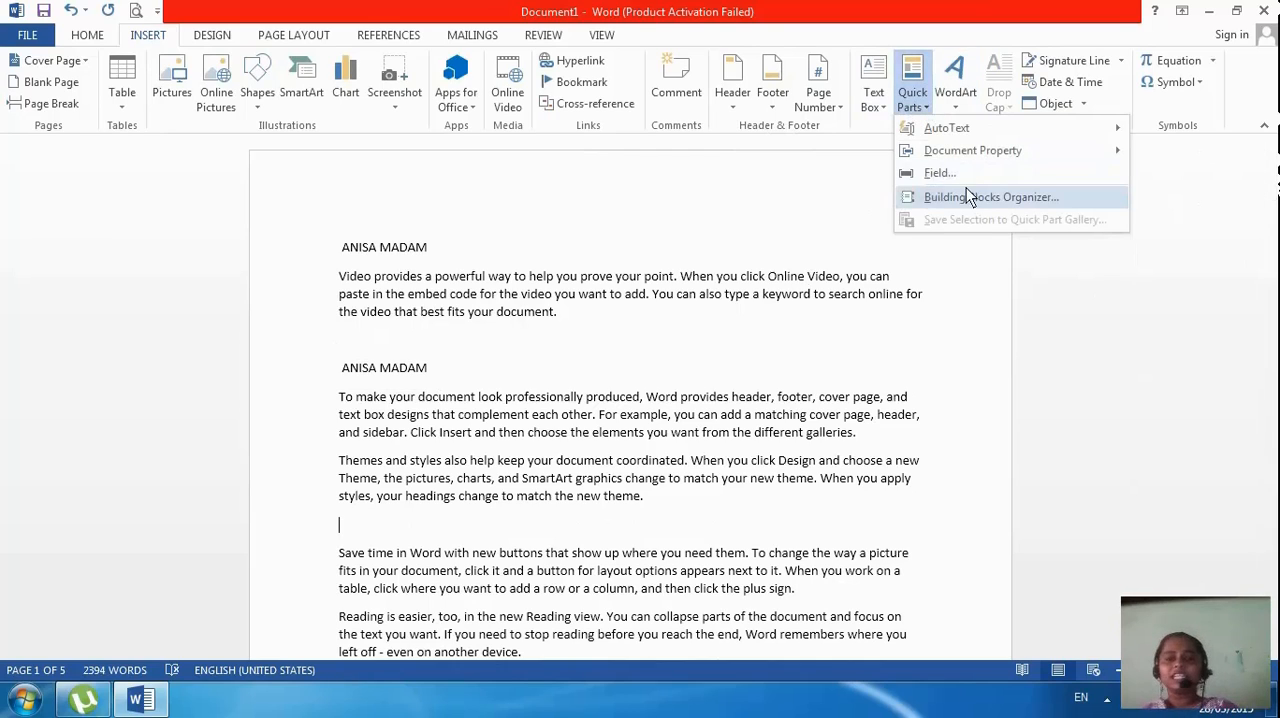
mouse_move(978, 150)
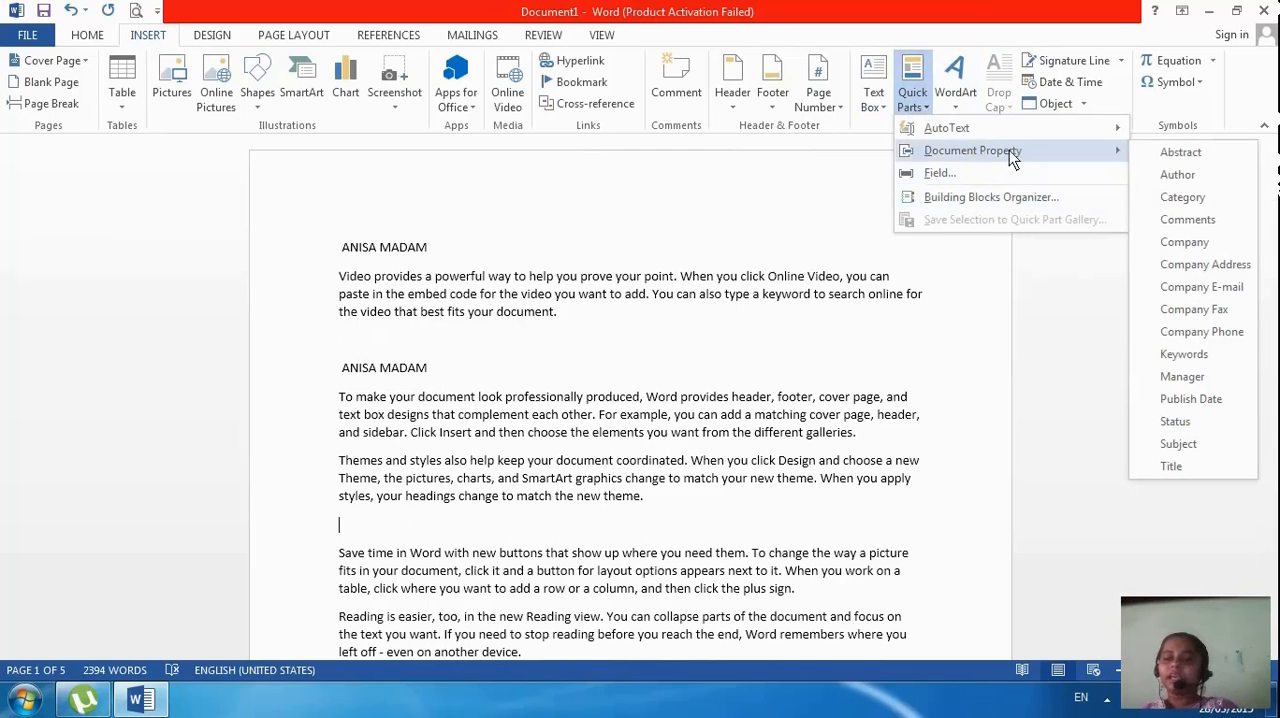
left_click(1185, 244)
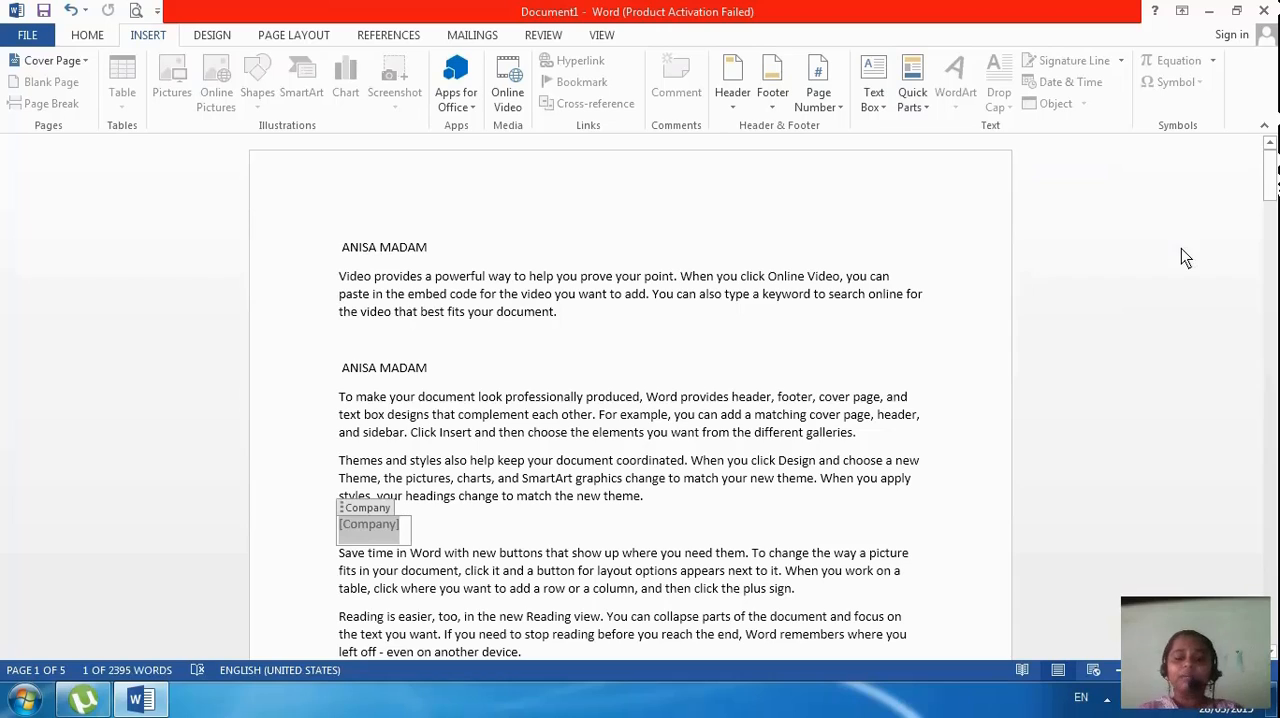
Fill in the Company property with NEXSTEP COMPUTER ACADEMY
type("NEXST")
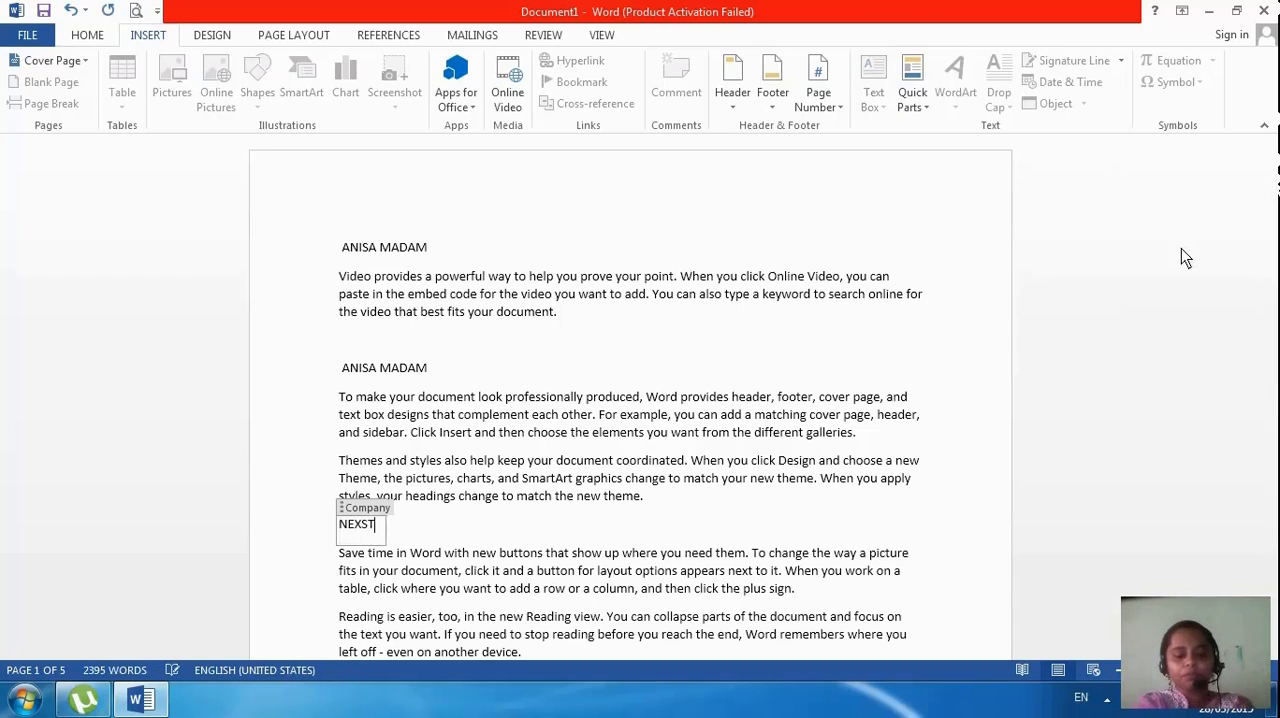
type("EP COMPUTER")
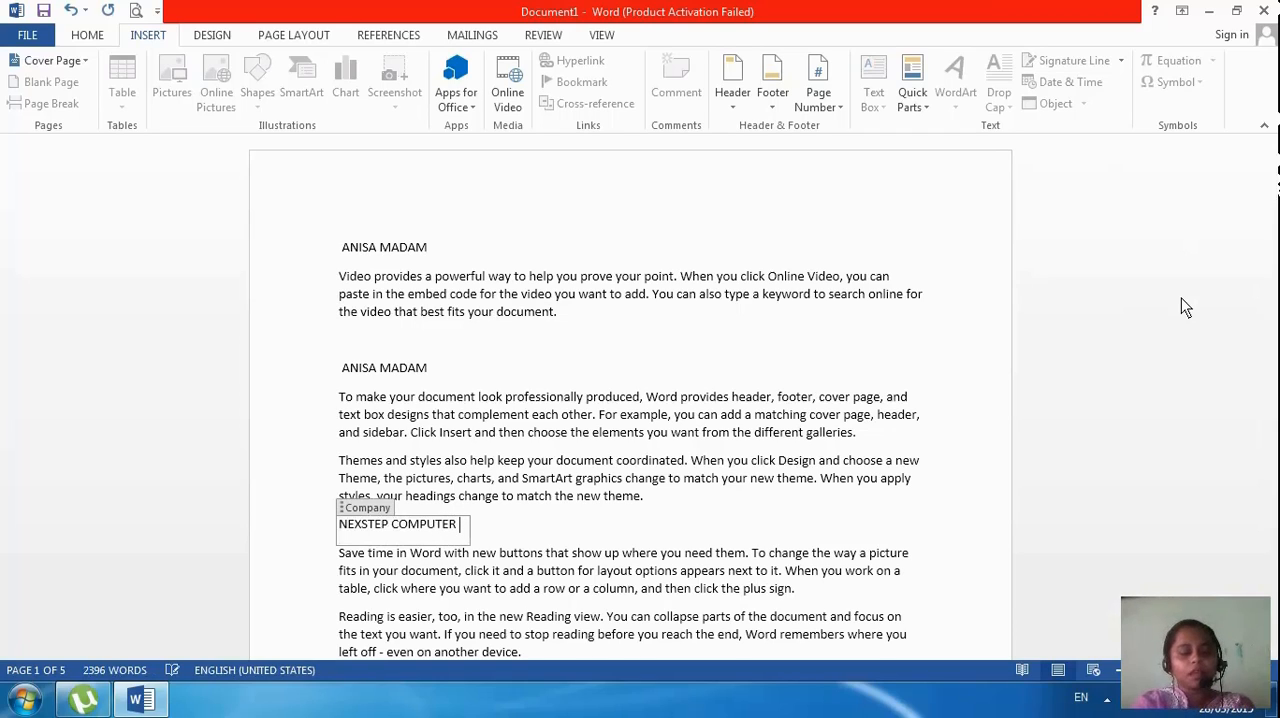
type(" ACACDE")
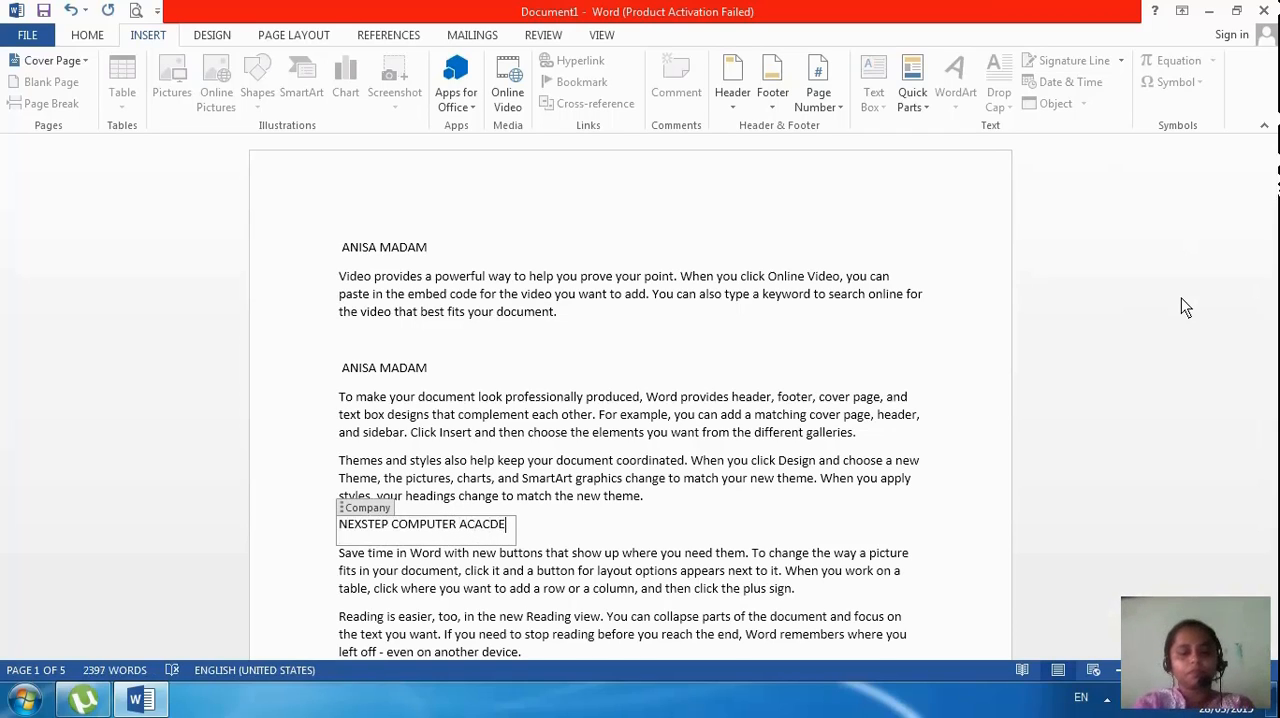
key("BackSpace")
key("BackSpace")
key("BackSpace")
type("DEM")
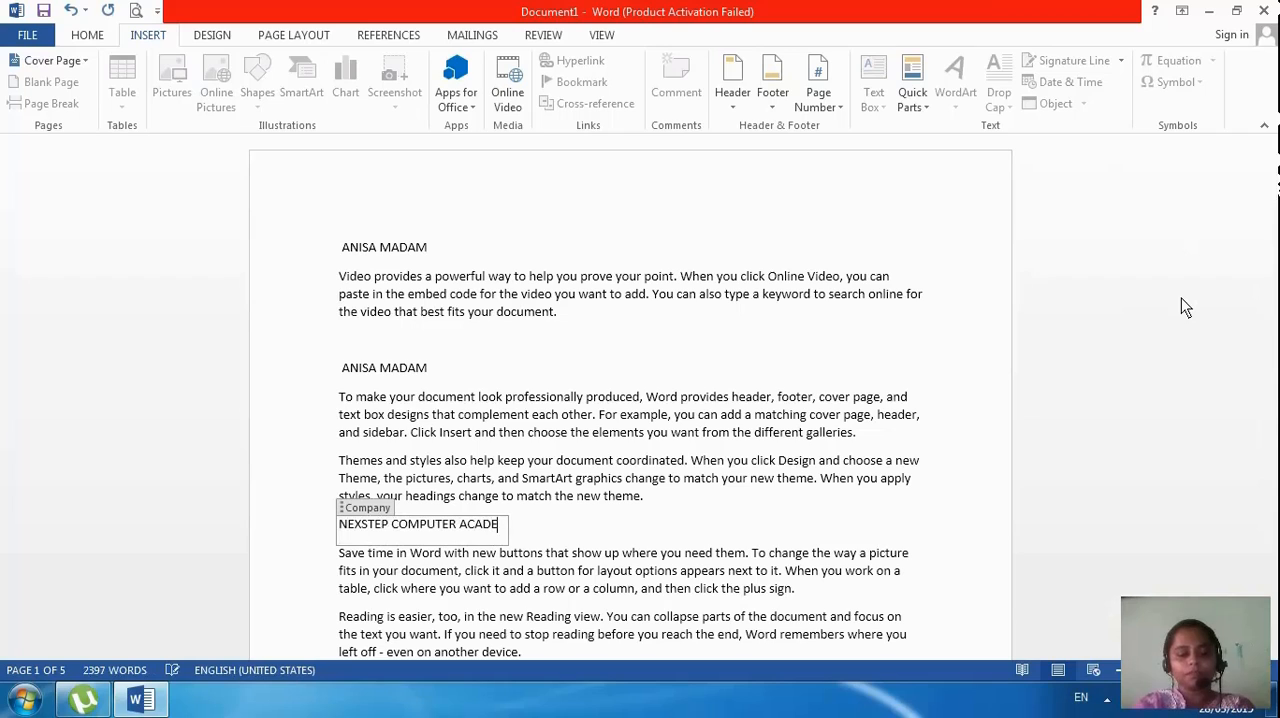
type("Y")
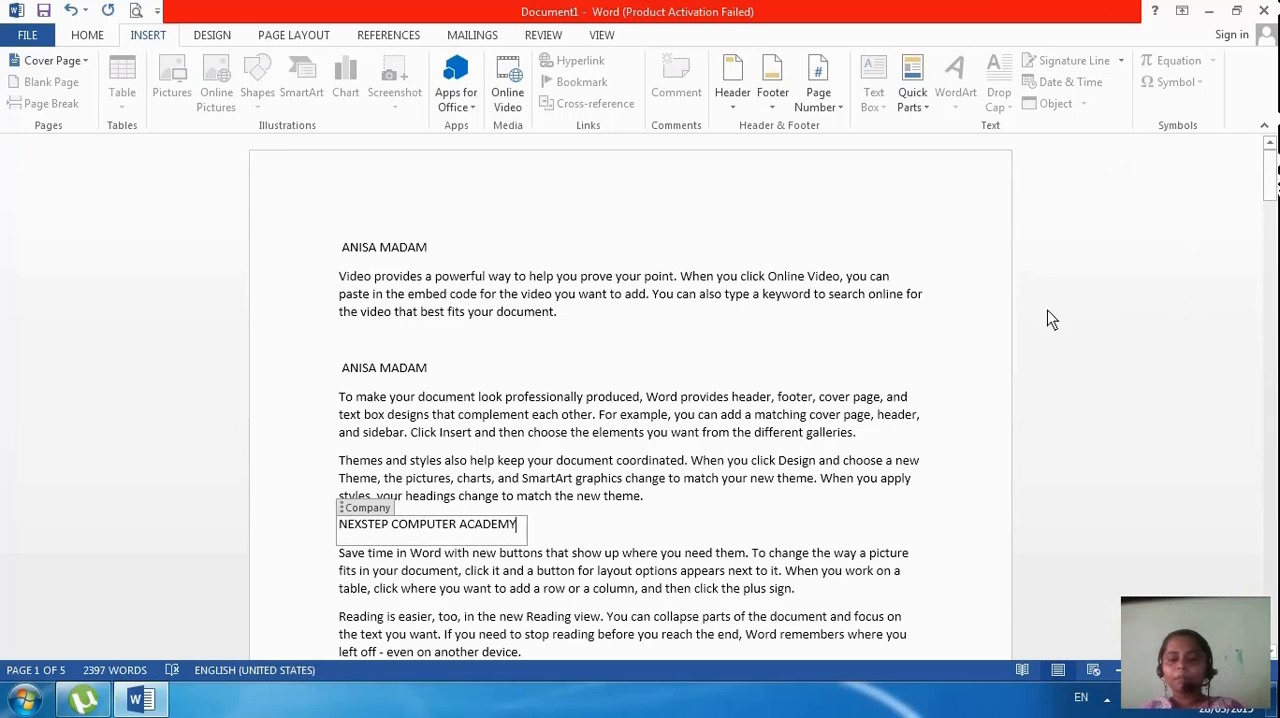
Add a blank line above the first "Themes and styles" paragraph and insert the Company document property on it
left_click(887, 429)
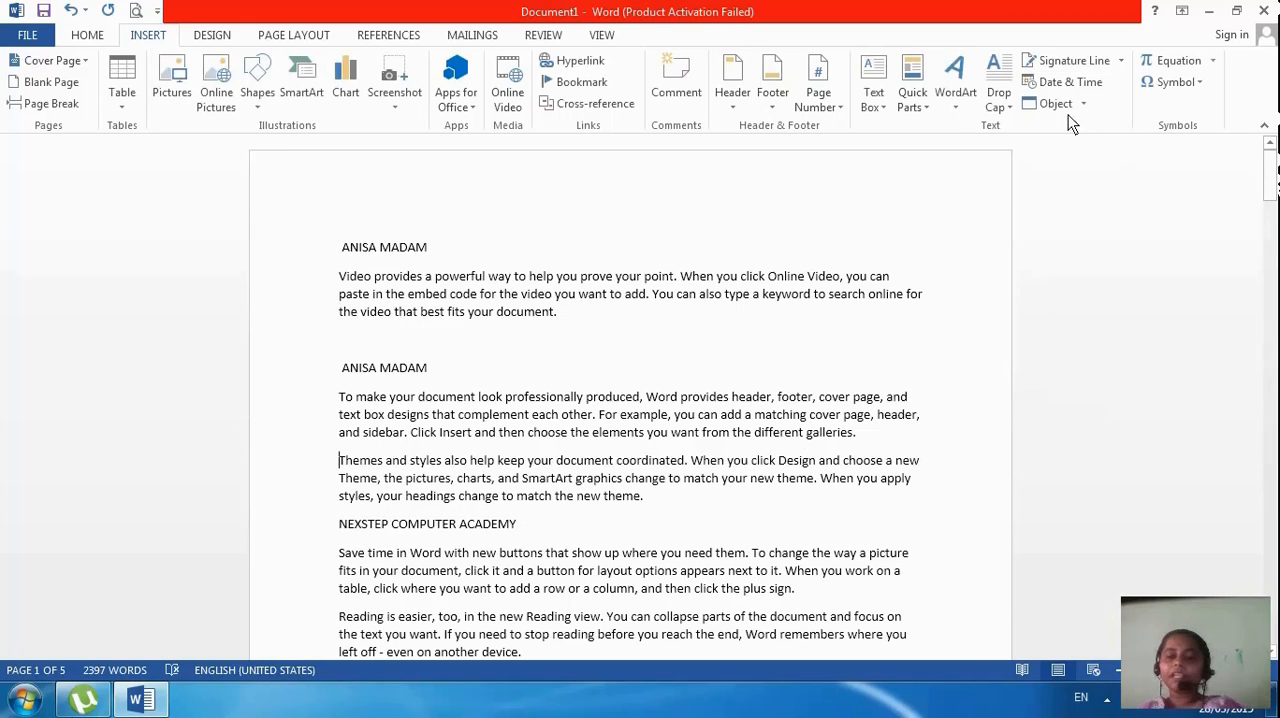
key("Return")
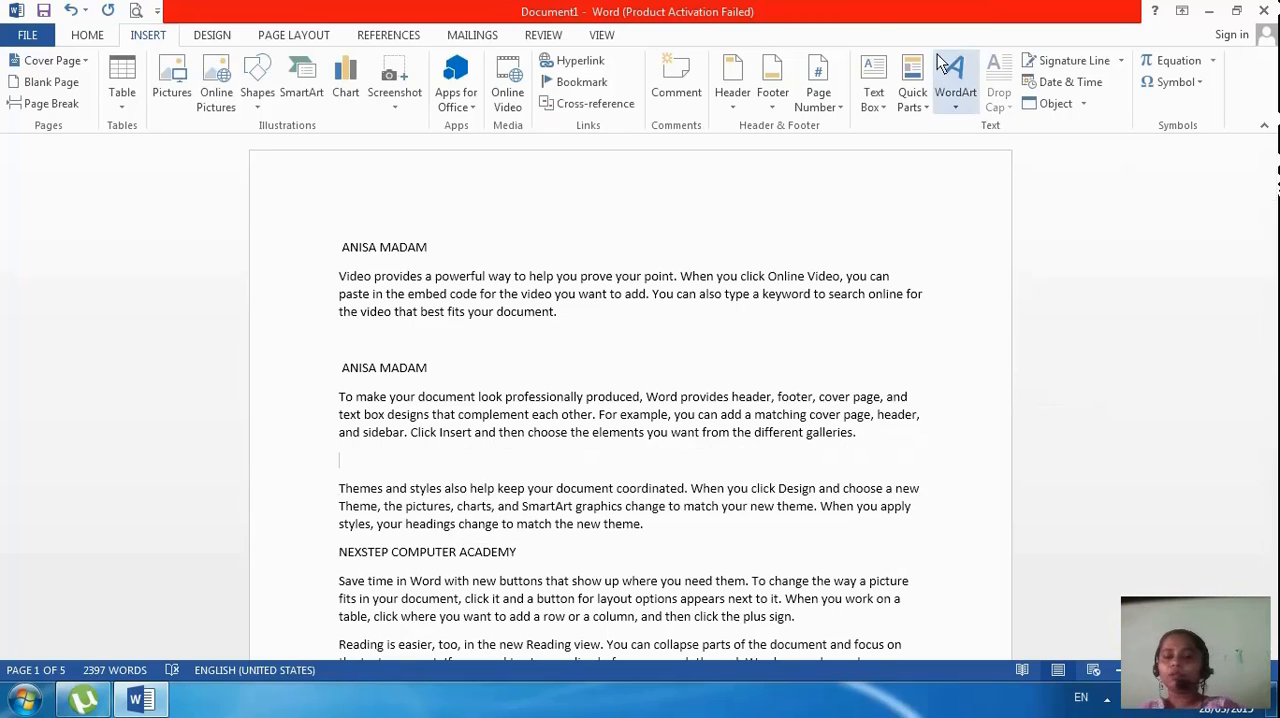
left_click(925, 103)
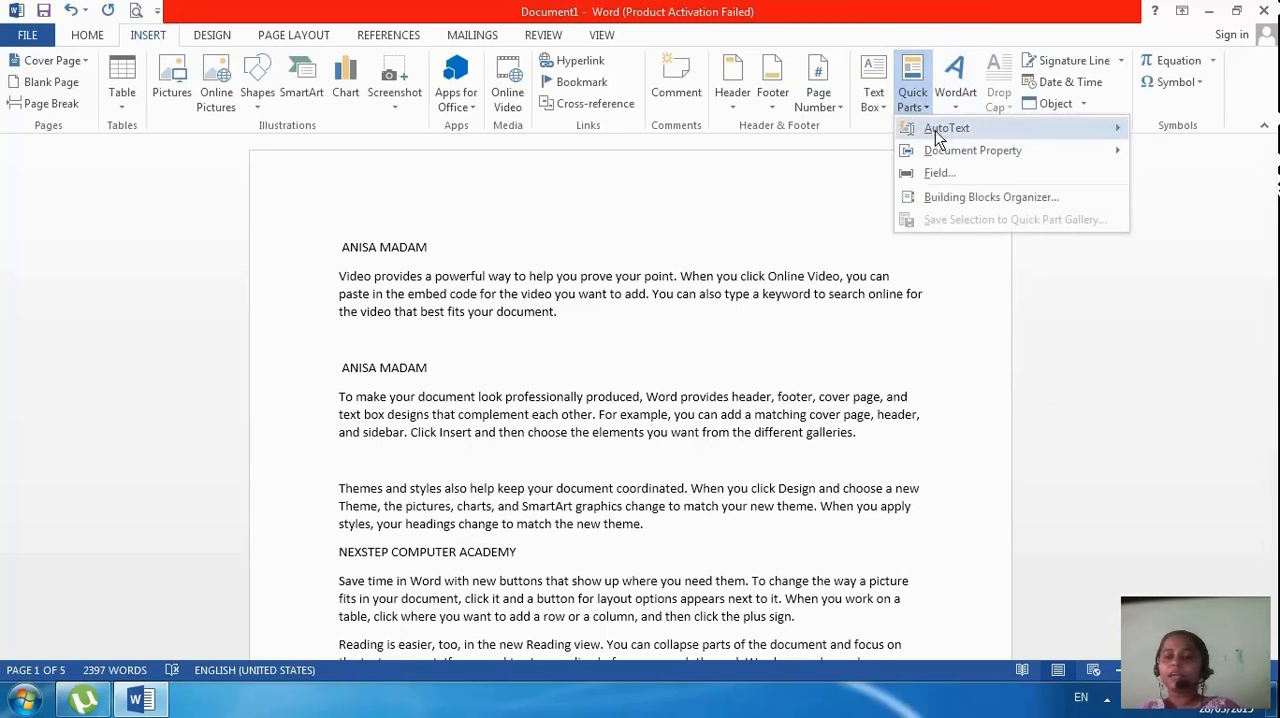
mouse_move(935, 151)
left_click(1168, 240)
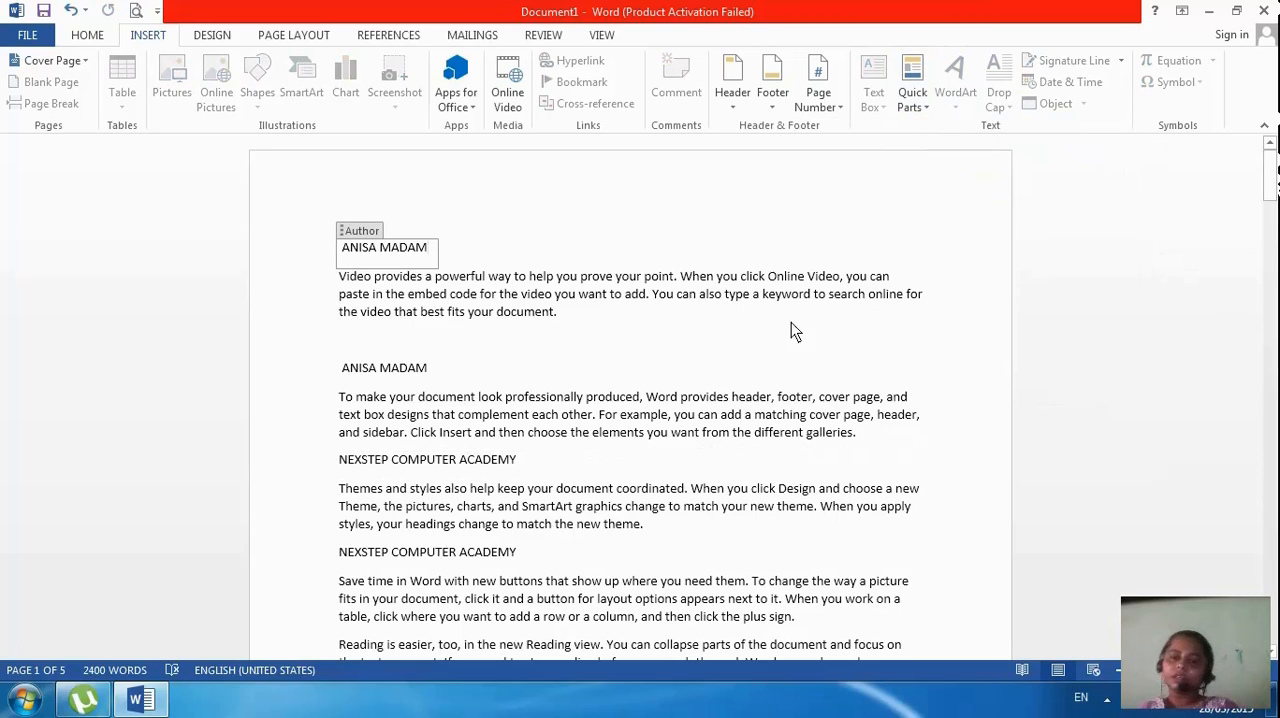
Insert the Manager document property on the blank line below the first "Video provides" paragraph and enter the manager's name
left_click(752, 360)
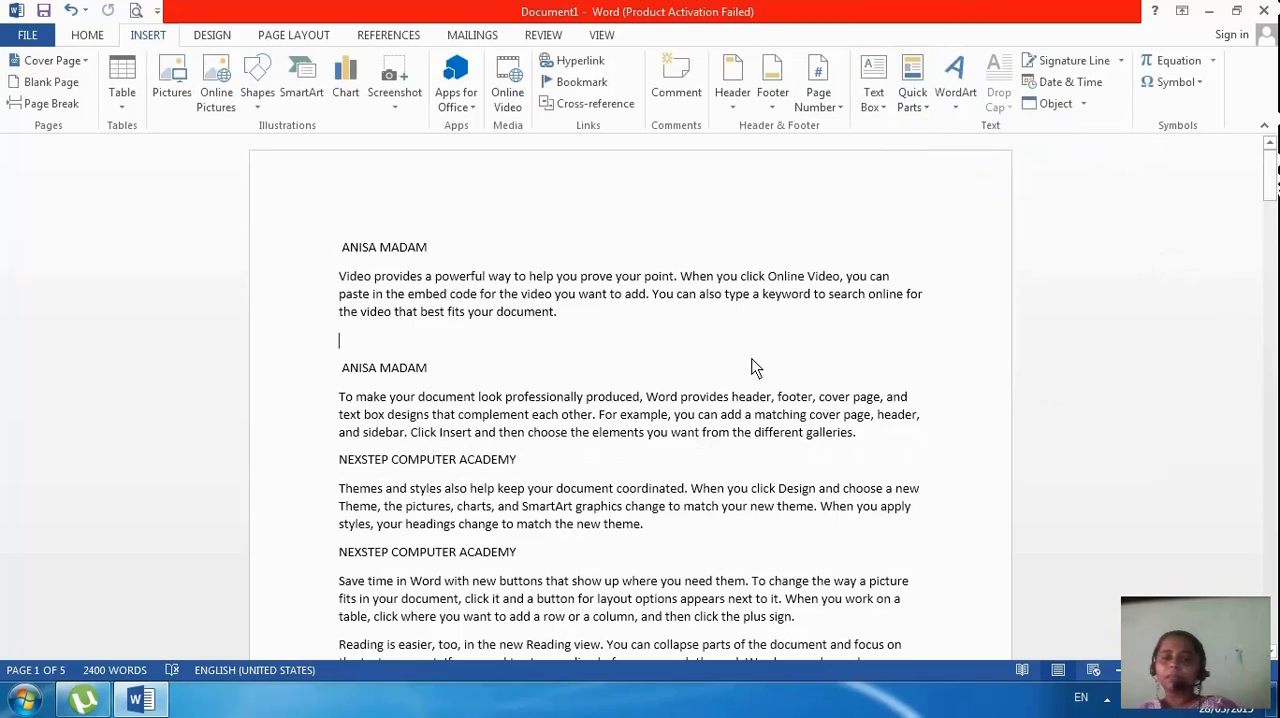
left_click(930, 102)
mouse_move(960, 150)
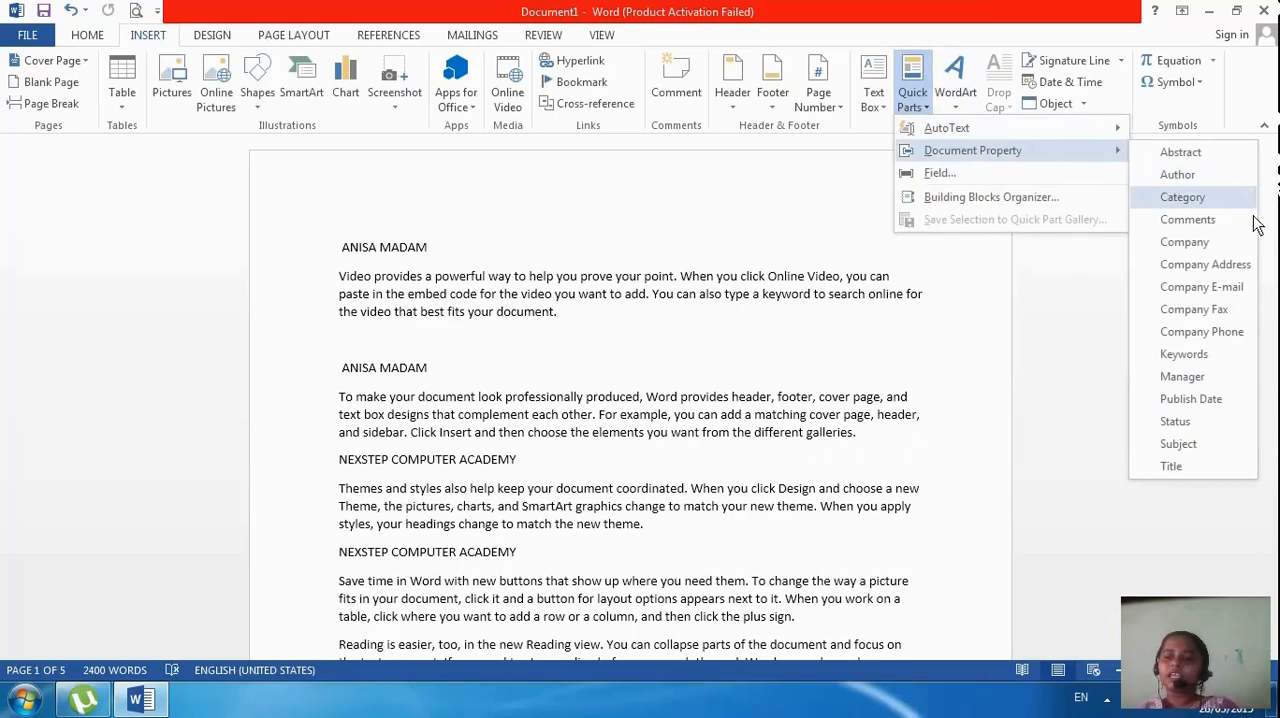
left_click(1186, 378)
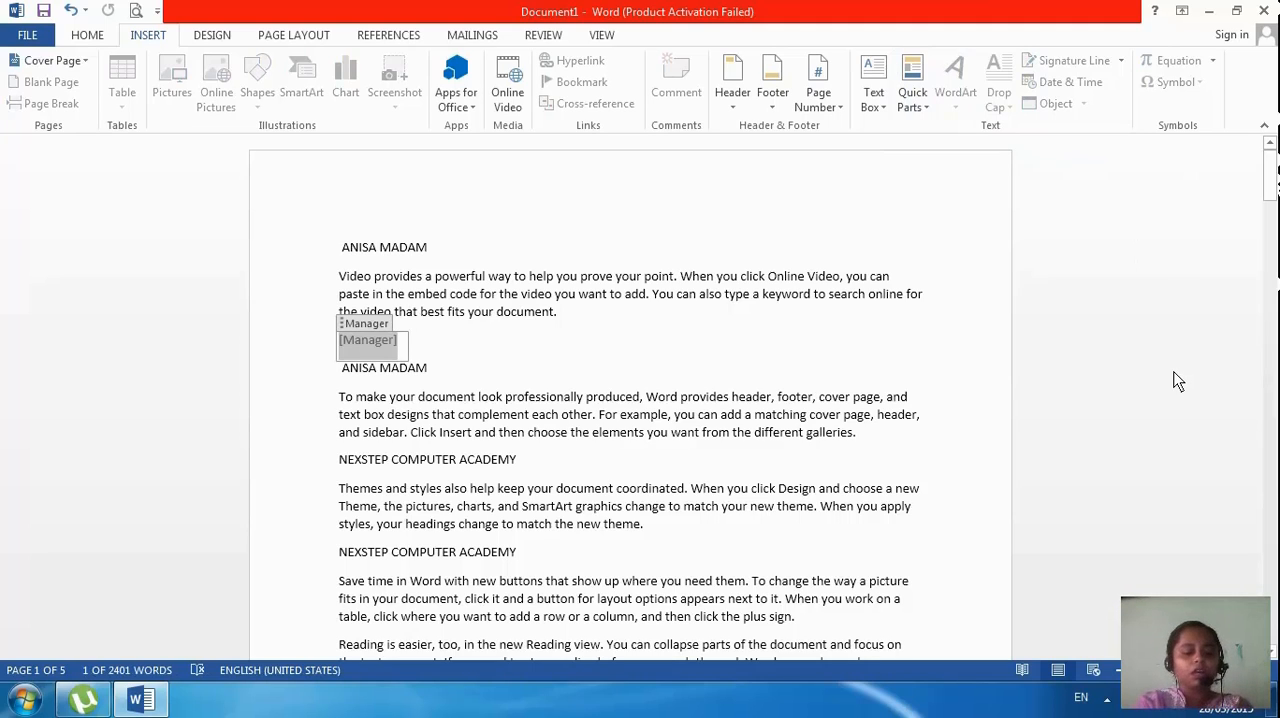
type("AMZAD")
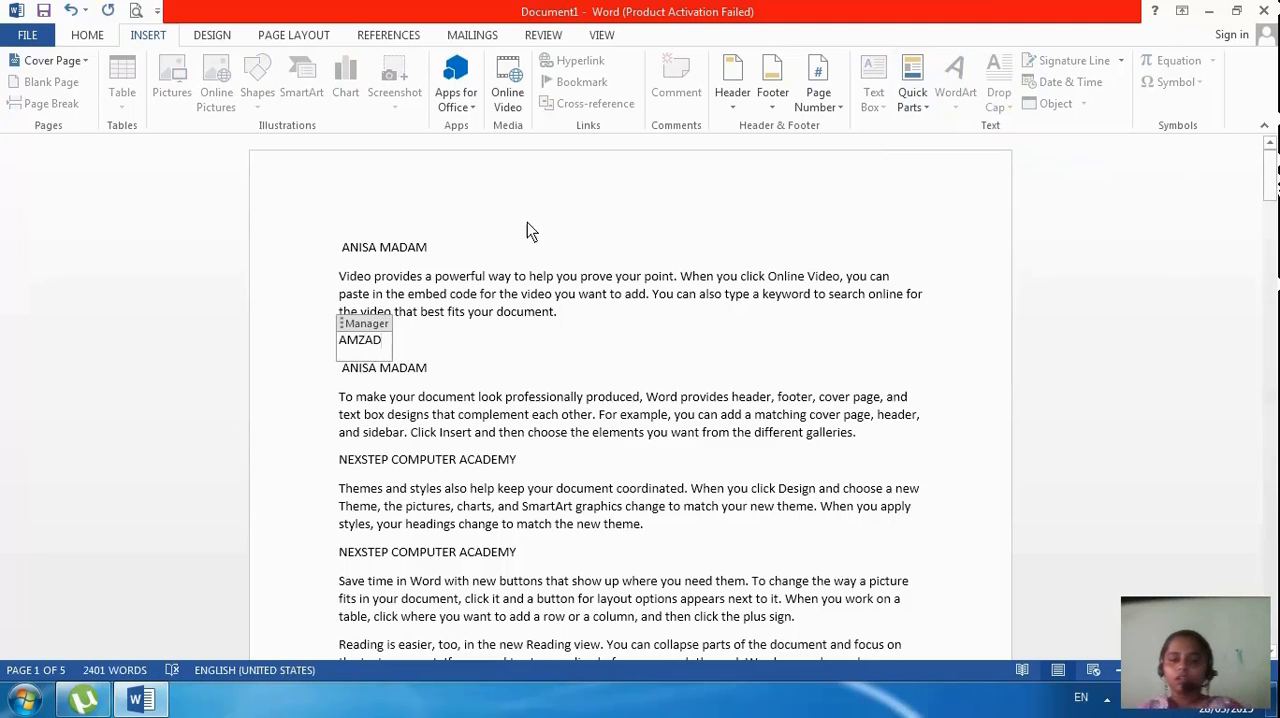
Insert the Manager document property again at the end of the first "Video provides" paragraph
left_click(699, 320)
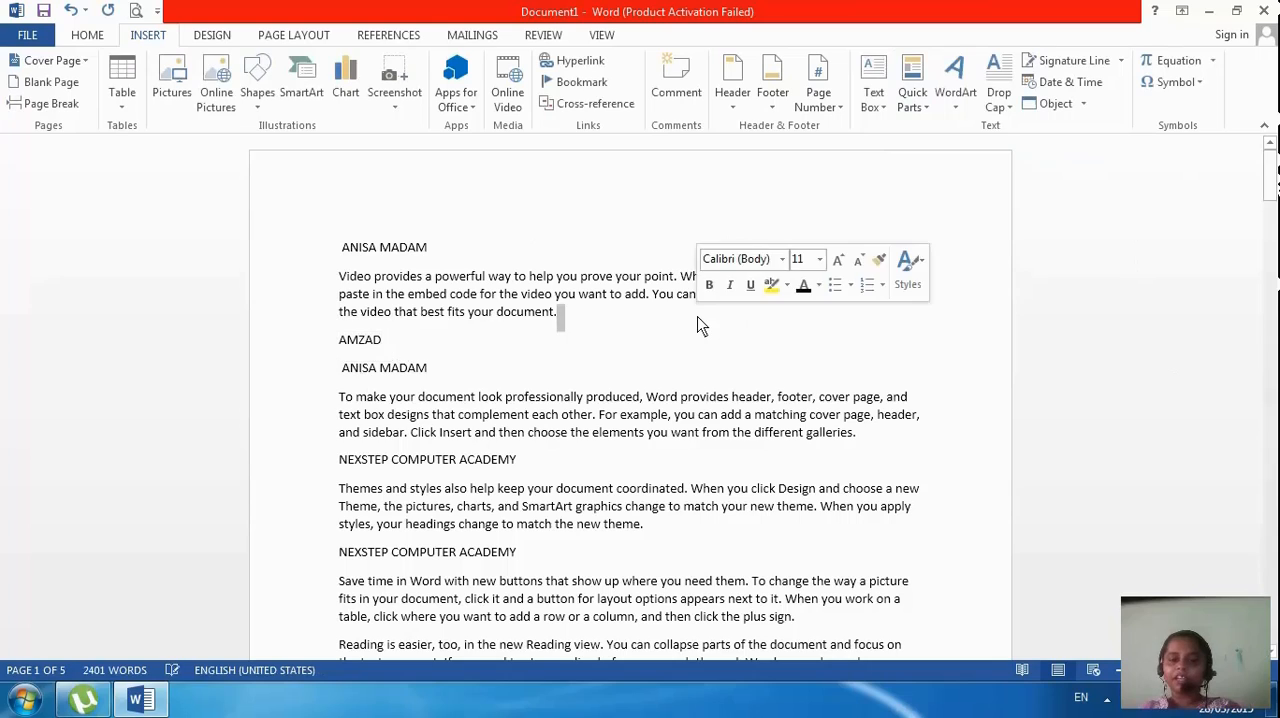
left_click(904, 100)
mouse_move(963, 160)
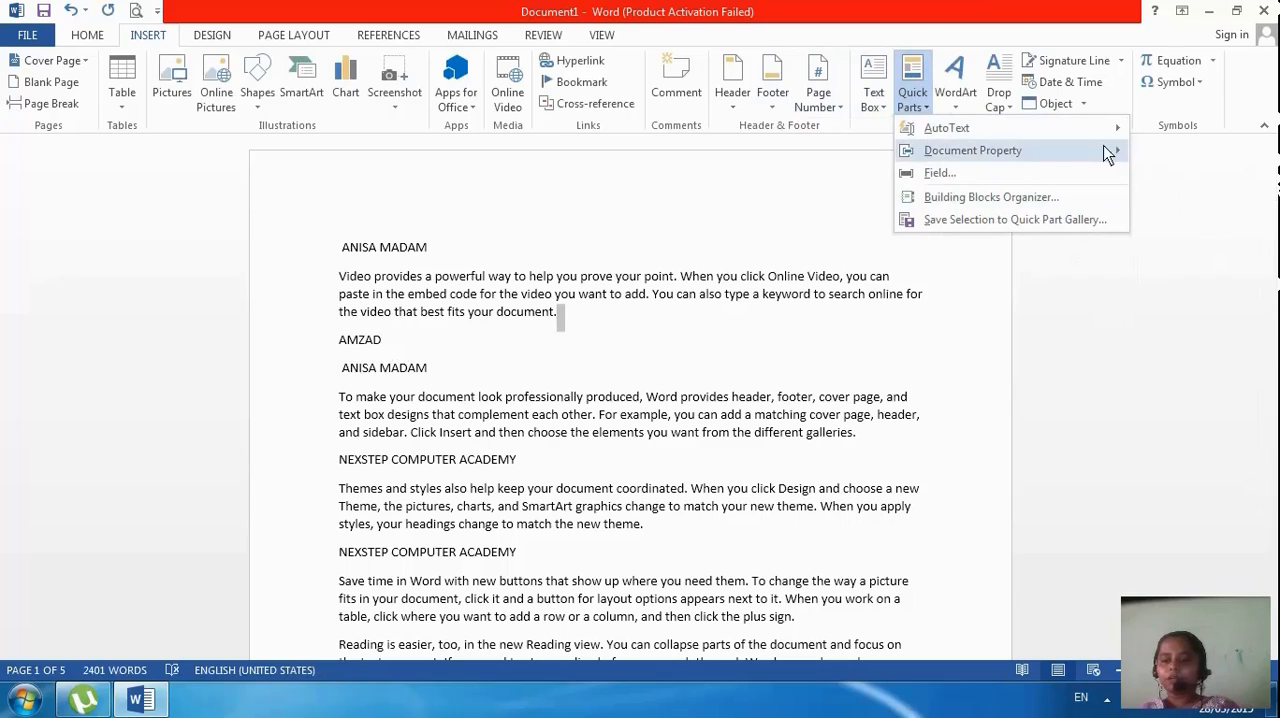
mouse_move(1108, 153)
left_click(1176, 384)
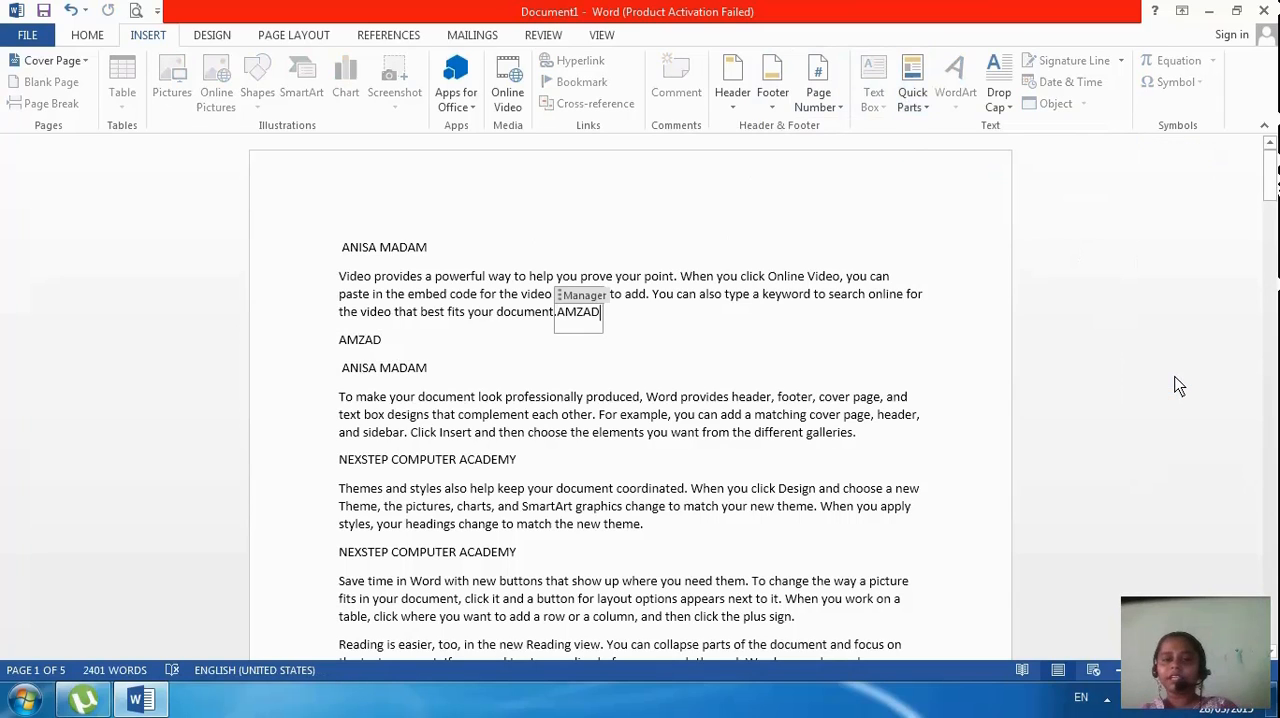
Turn the word "page" after "cover" in the first "To make your document" paragraph into WordArt with the white, outlined style
double_click(866, 400)
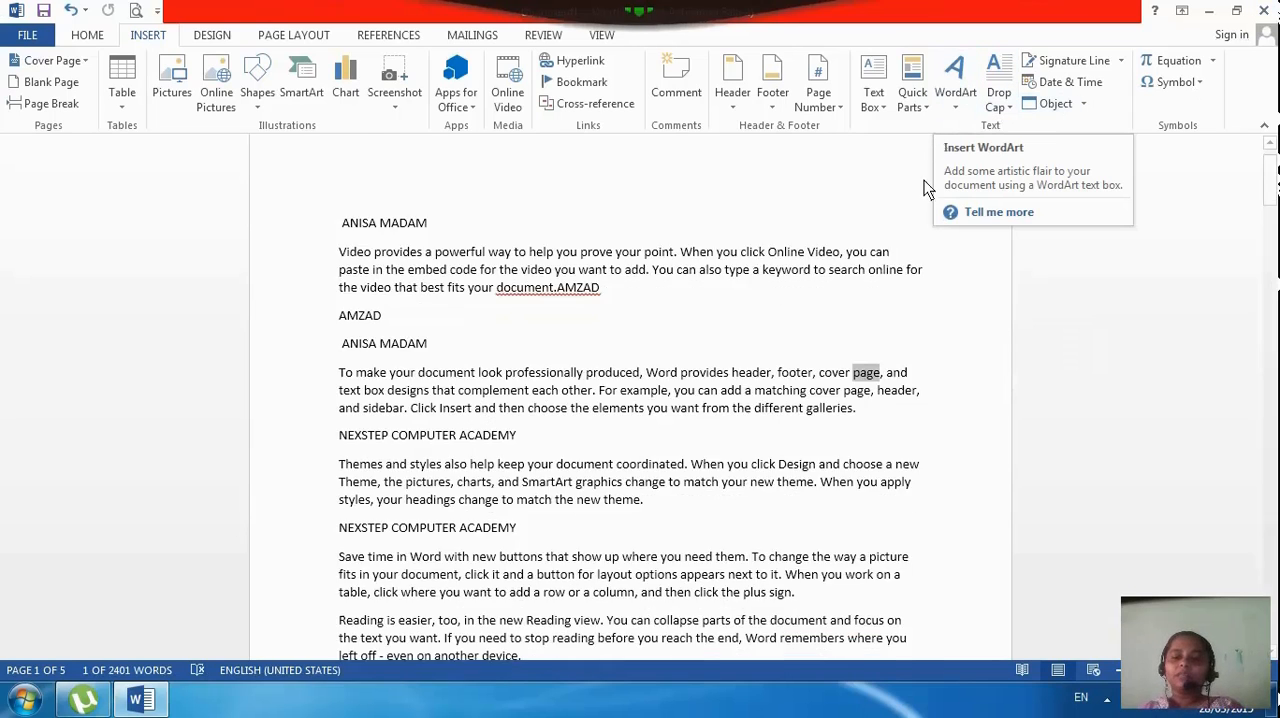
scroll(979, 216, "down", 4)
left_click_drag(1270, 200, 1273, 640)
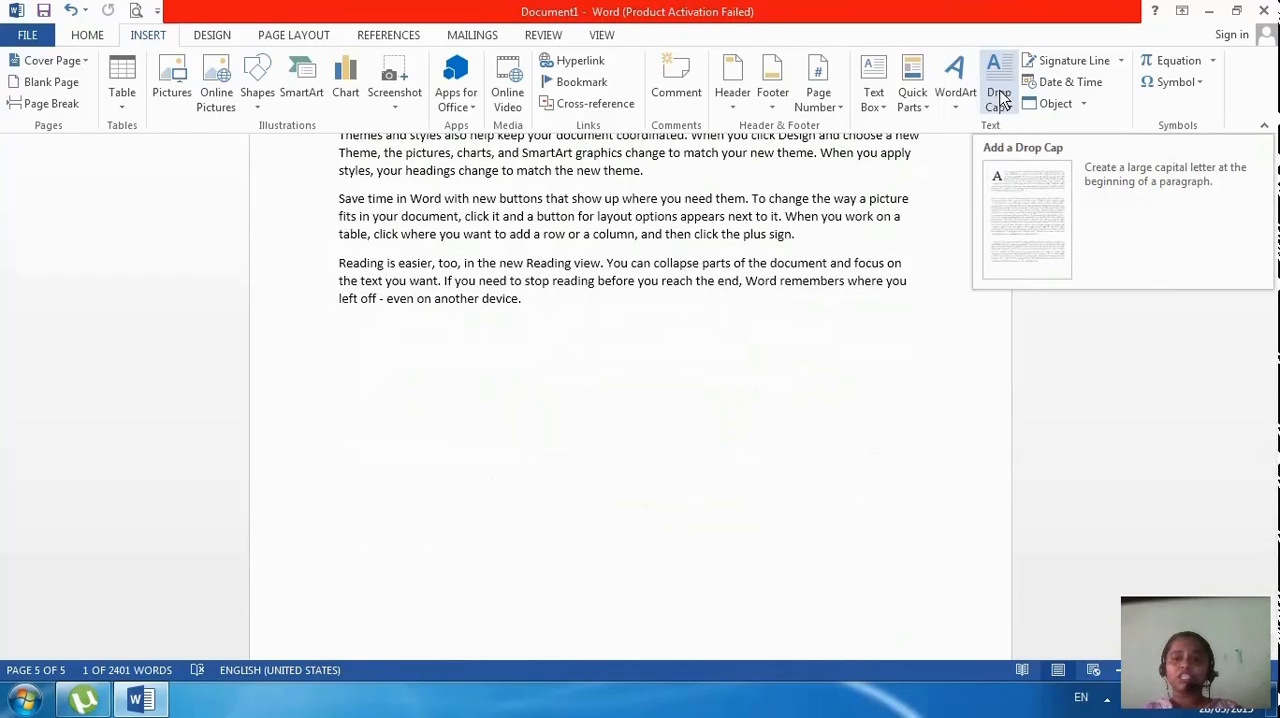
left_click(950, 108)
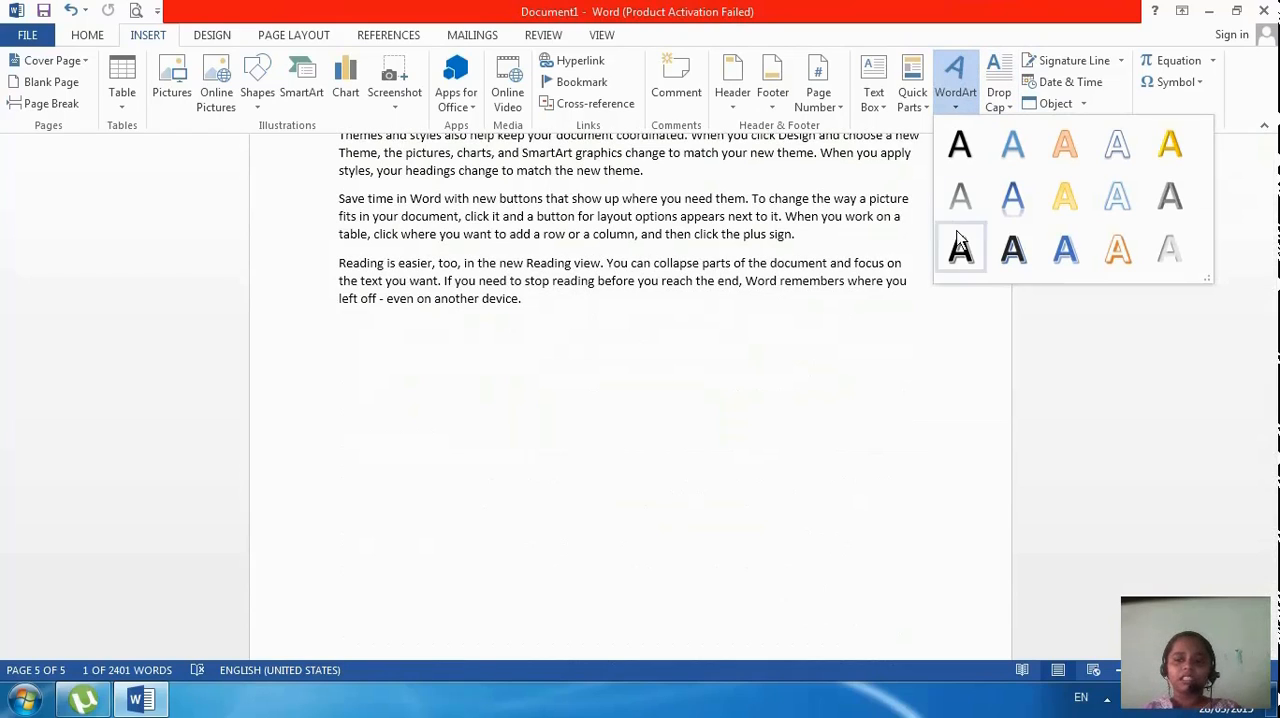
left_click(1117, 145)
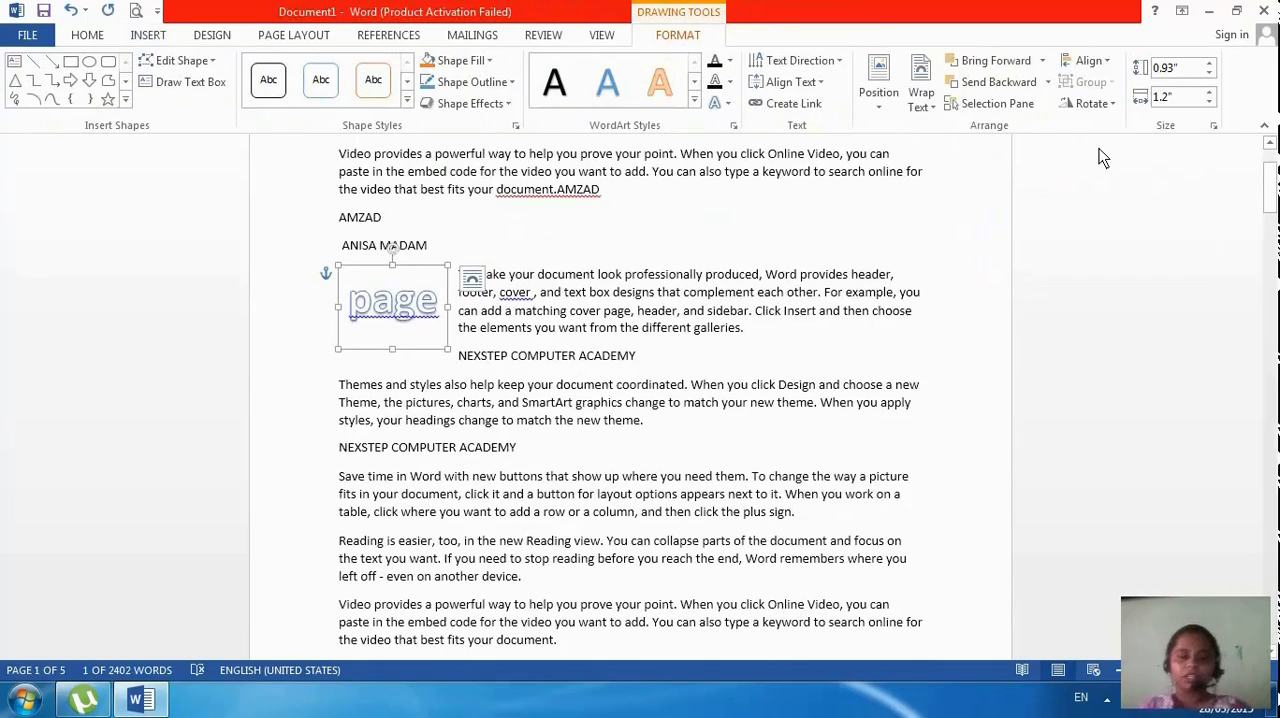
Replace the WordArt text with THANK YOU
left_click_drag(443, 305, 358, 311)
left_click(355, 310)
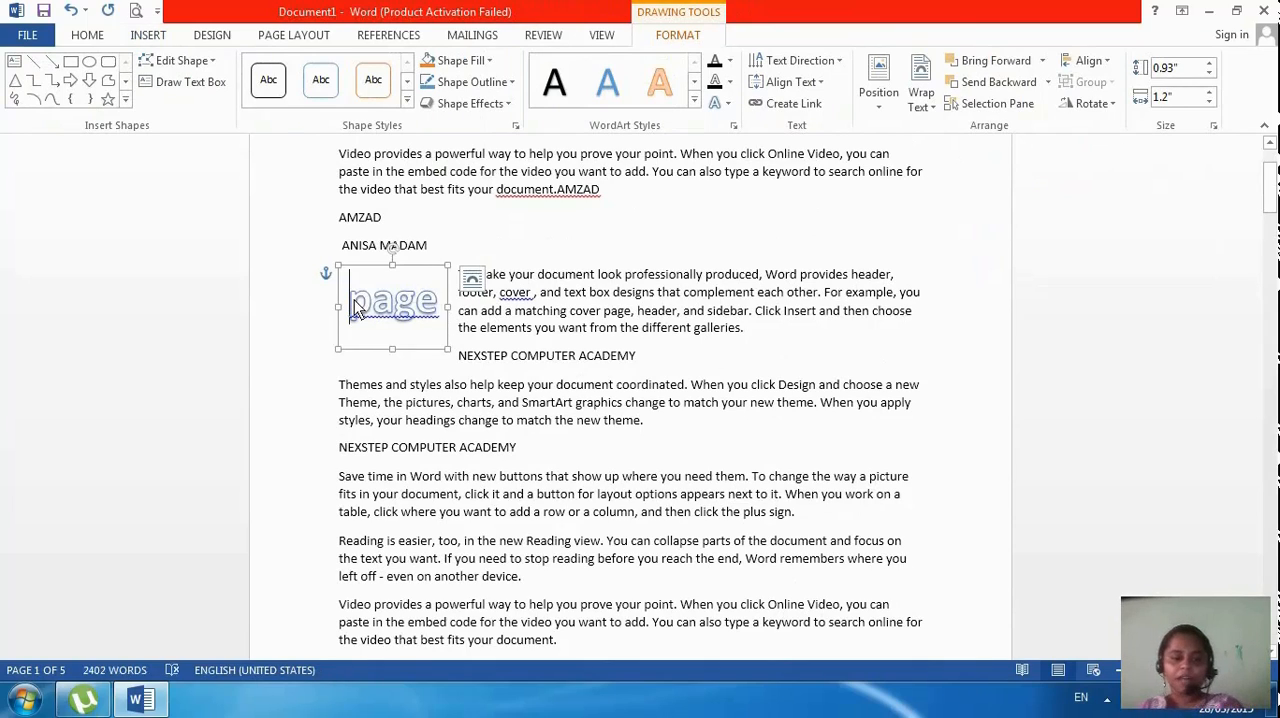
key("Delete")
key("Delete")
key("Delete")
key("Delete")
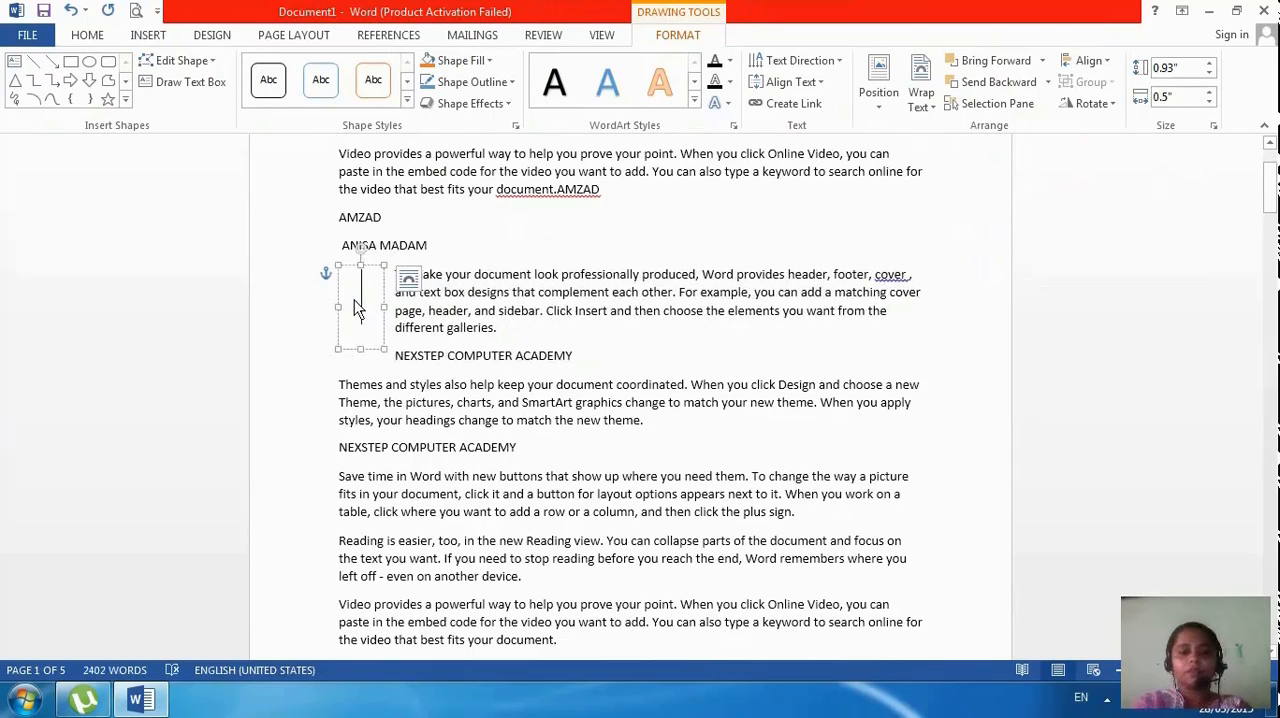
type("THAN")
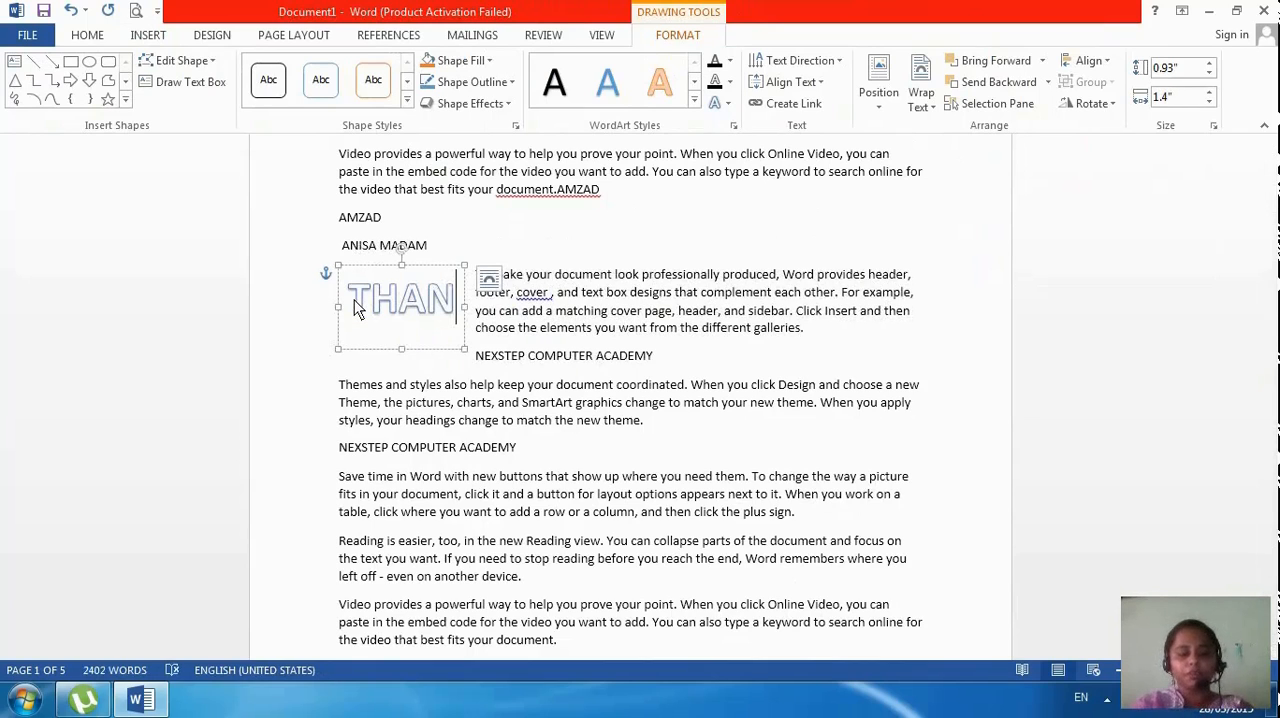
type("K YIU")
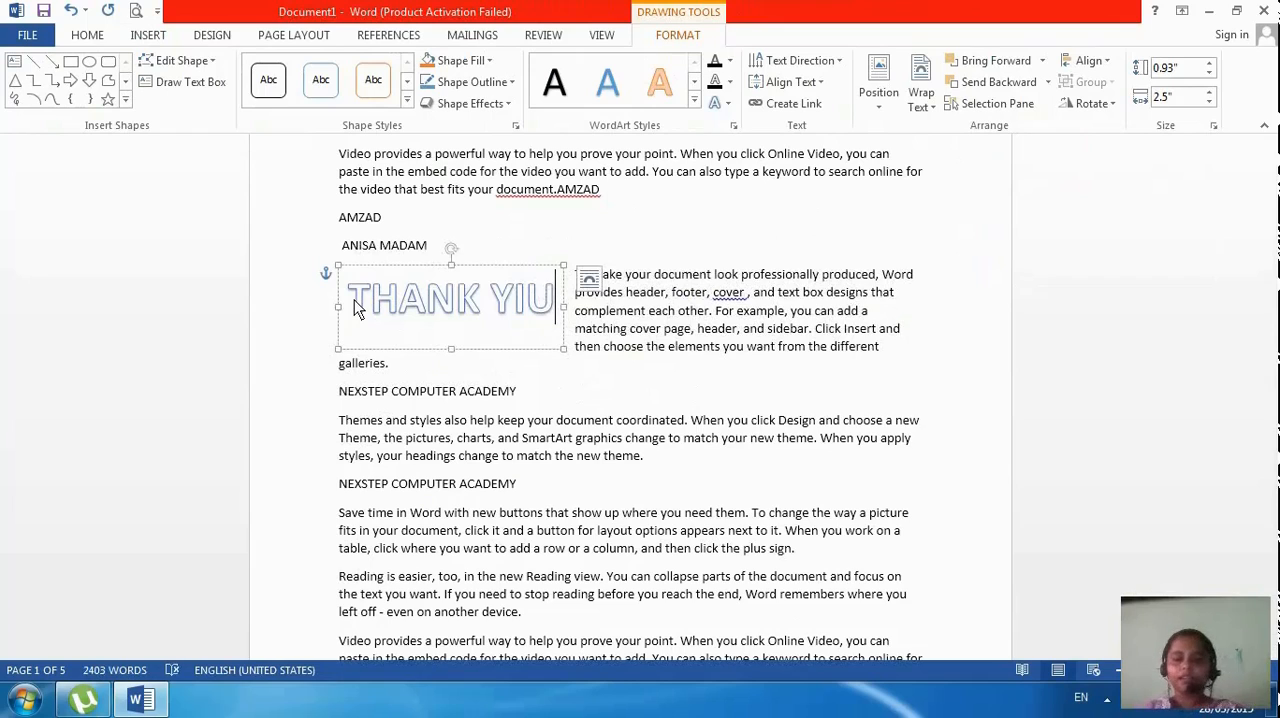
key("BackSpace")
key("BackSpace")
type("OU")
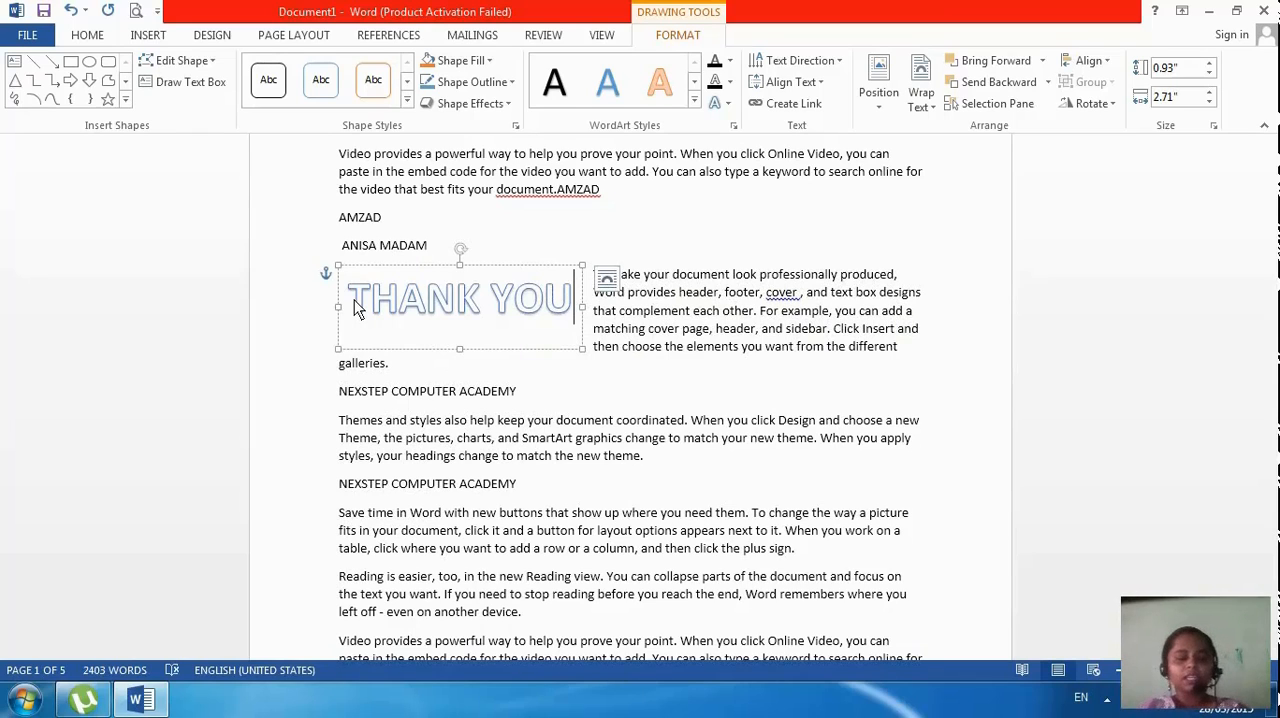
Undo the WordArt insertion and the Manager property added at the end of the first "Video provides" paragraph
key("ctrl+z")
key("ctrl+z")
key("ctrl+z")
key("ctrl+z")
key("ctrl+z")
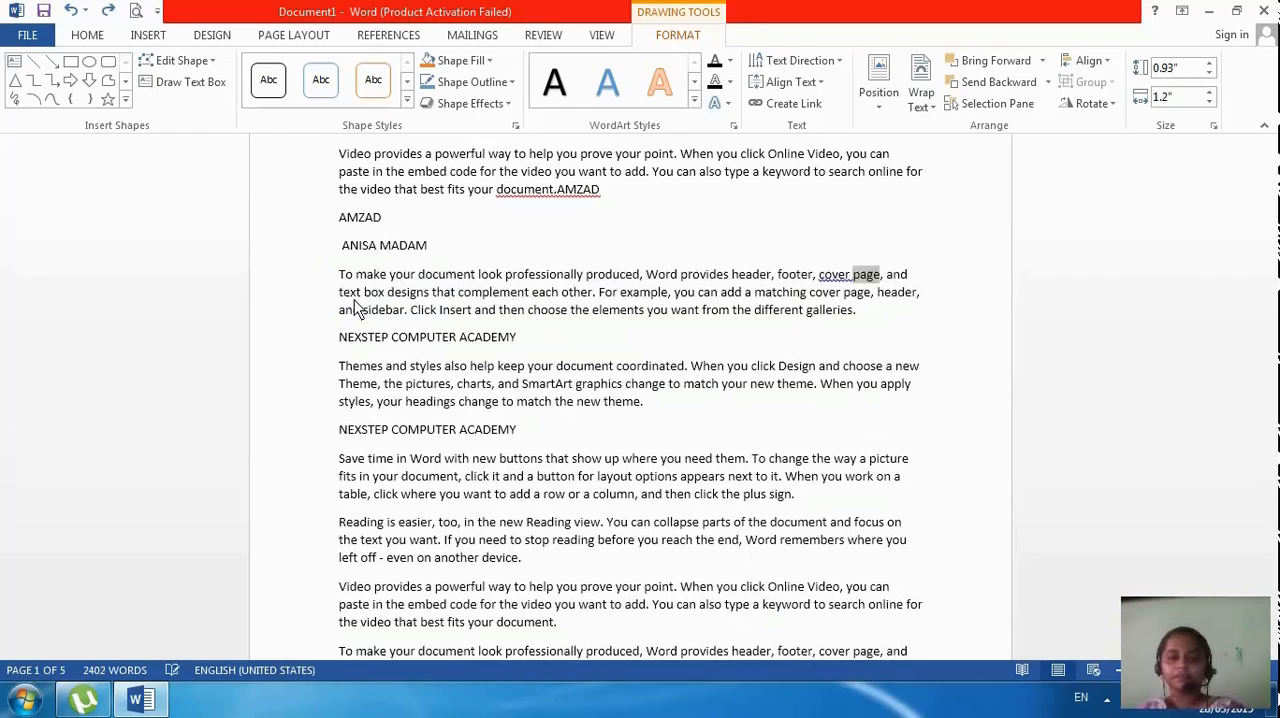
key("ctrl+z")
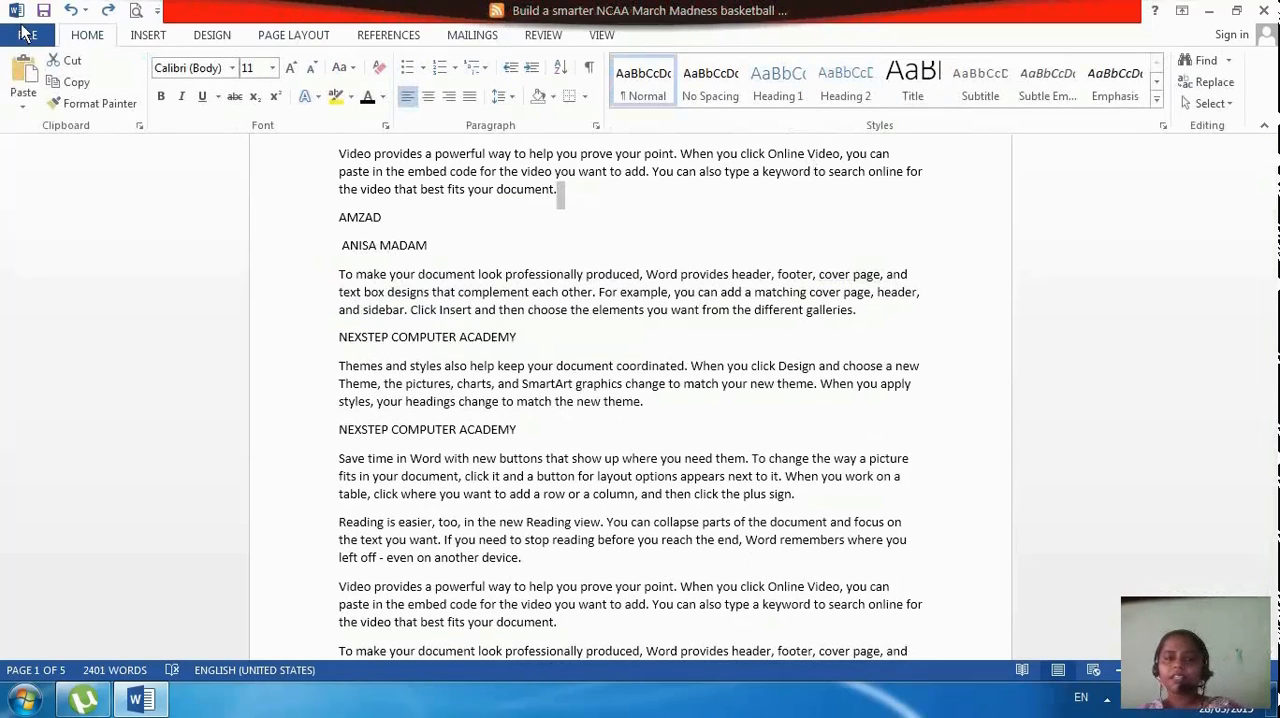
Undo the last two changes and place the cursor at the start of the first "Video provides" paragraph
left_click(149, 37)
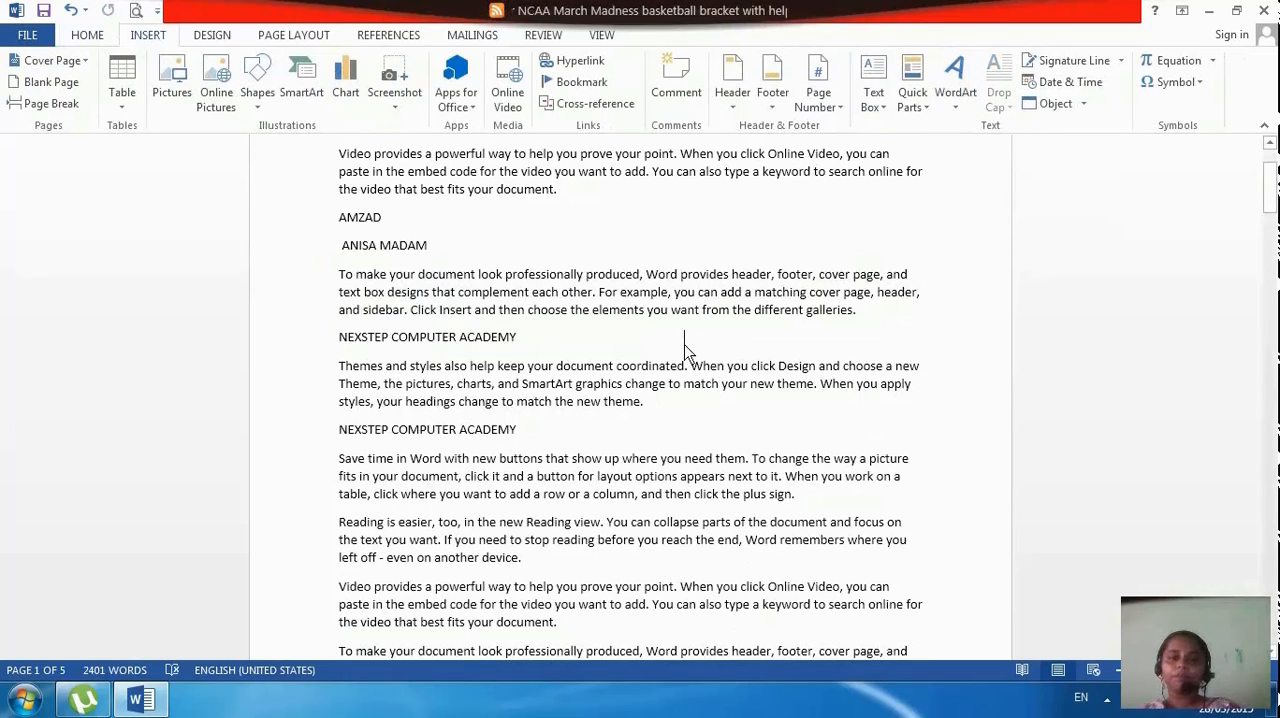
scroll(686, 347, "up", 3)
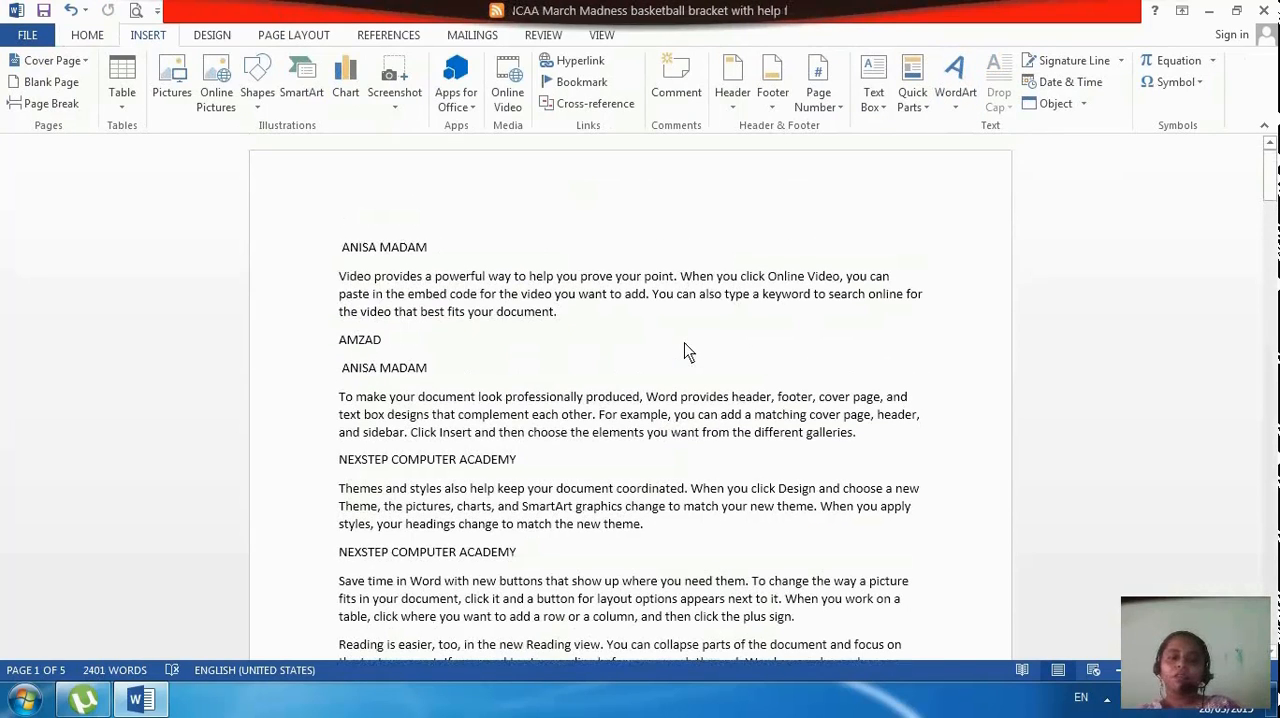
double_click(348, 284)
key("ctrl+z")
key("ctrl+z")
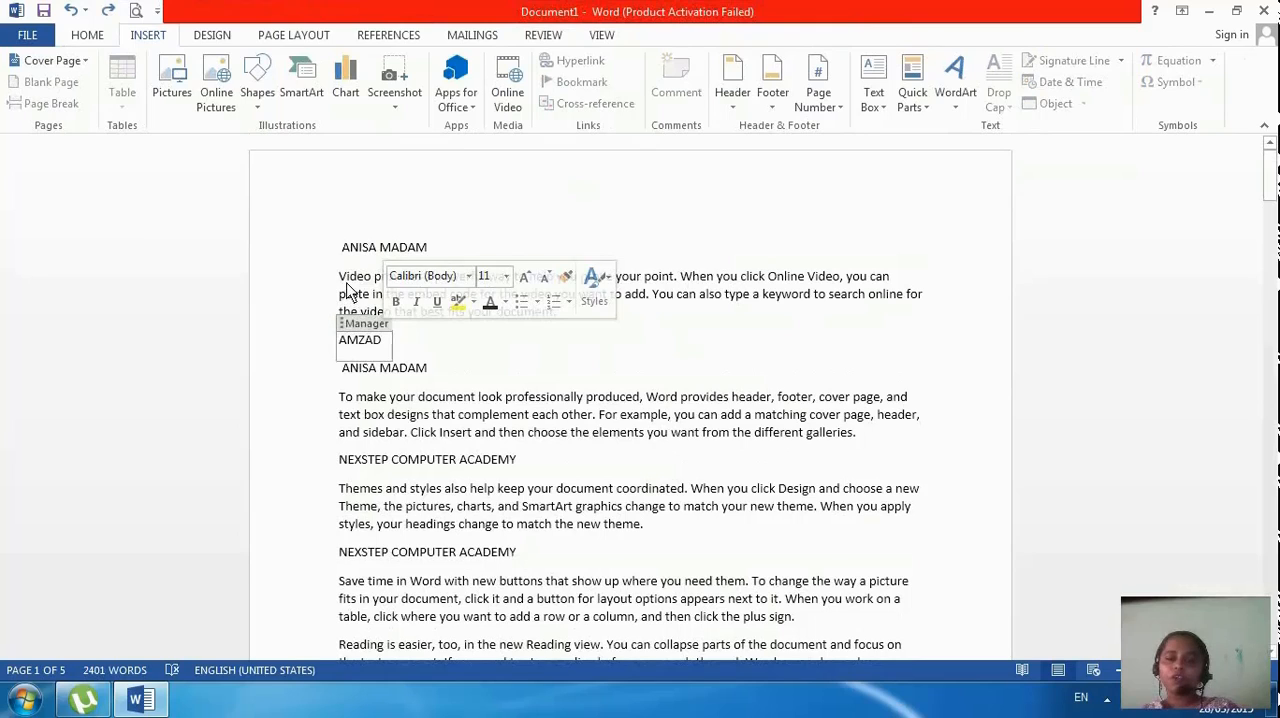
left_click(345, 285)
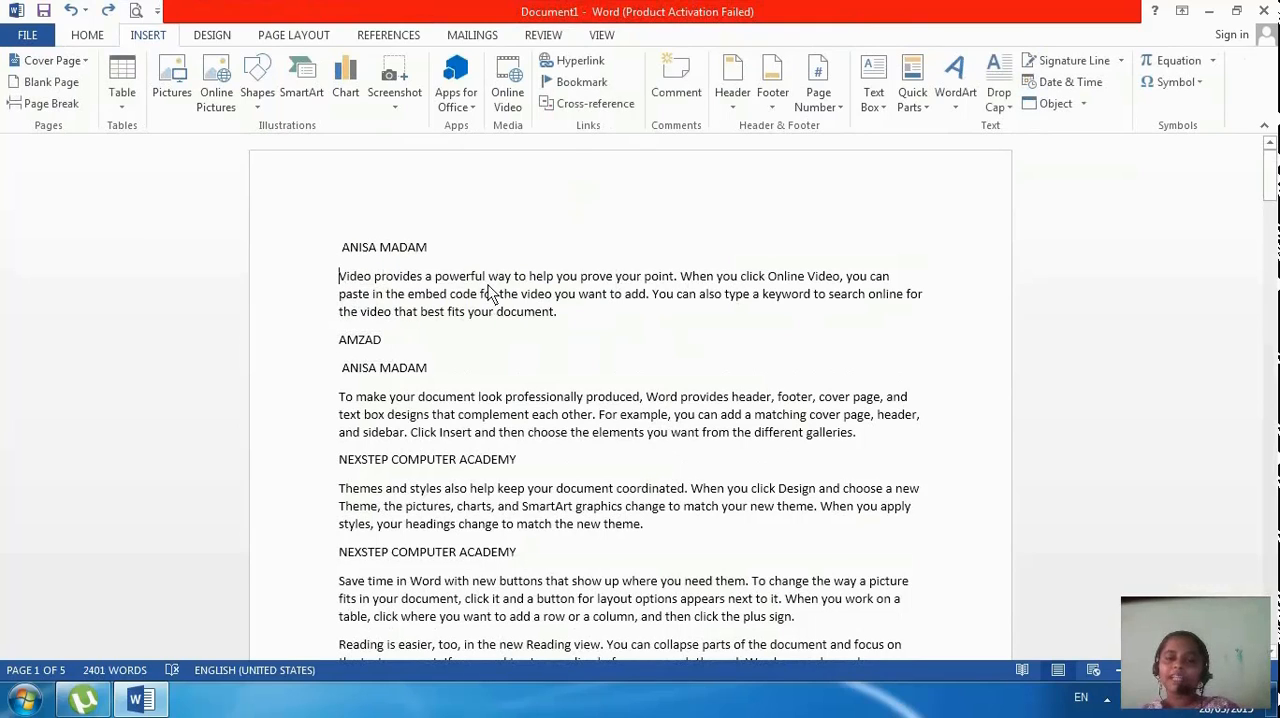
Apply a Dropped drop cap to the S that begins the first "Save time in Word" paragraph
scroll(360, 488, "down", 2)
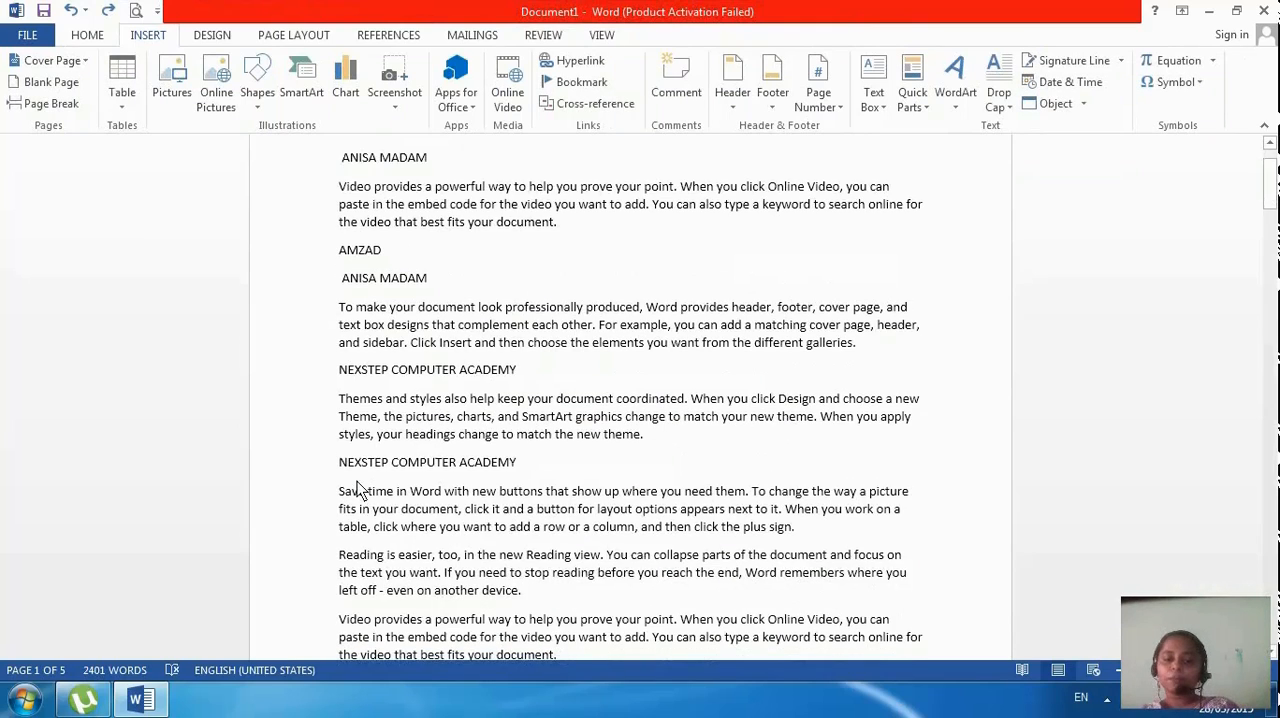
double_click(346, 492)
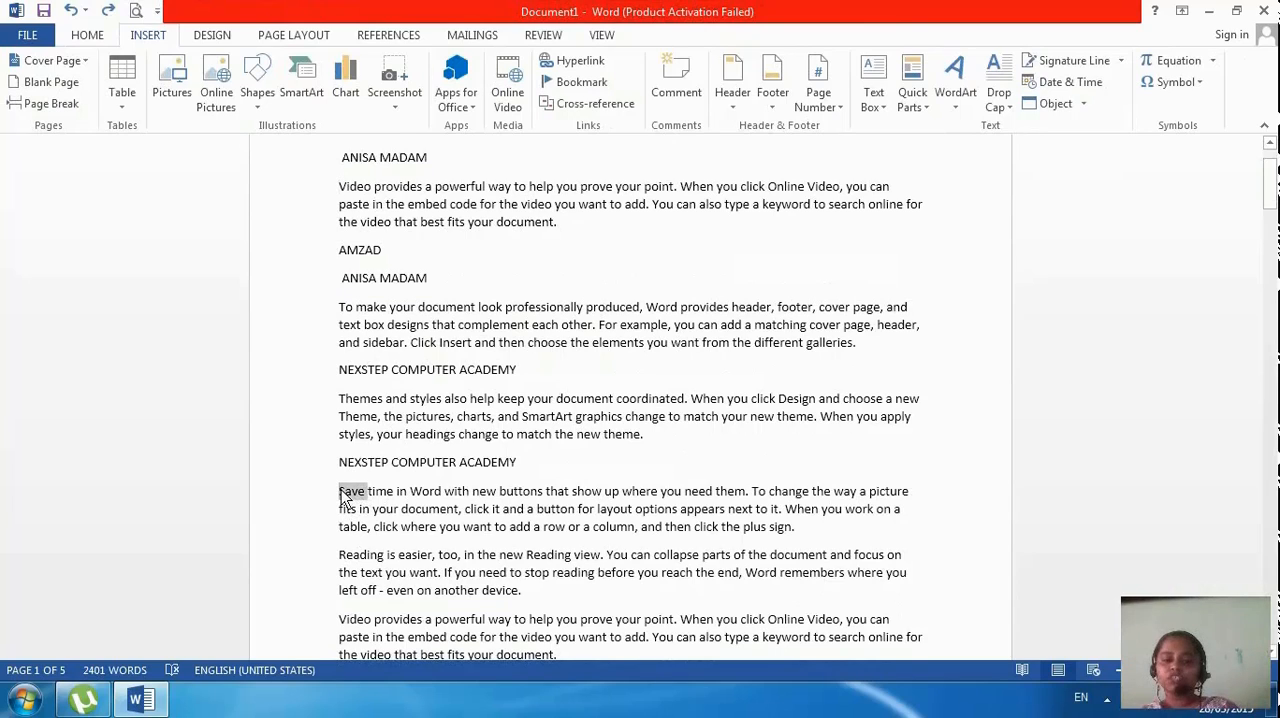
left_click(373, 526)
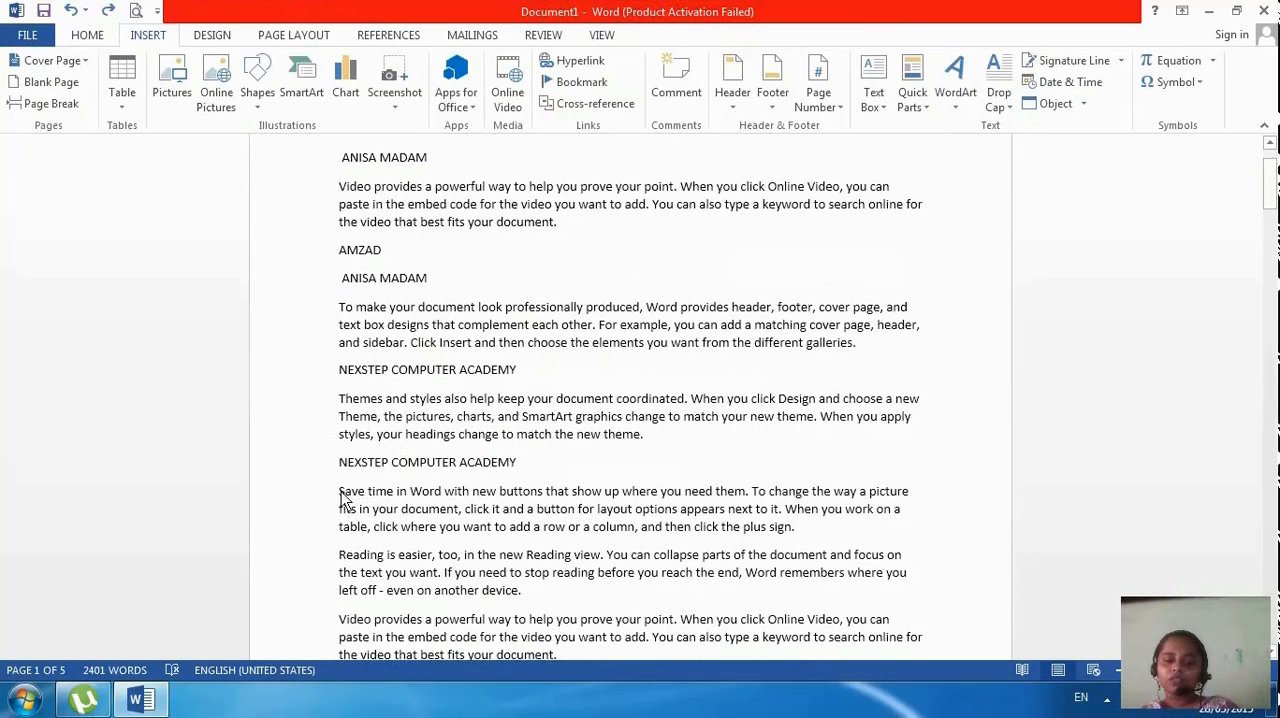
double_click(345, 494)
left_click(336, 484, "shift")
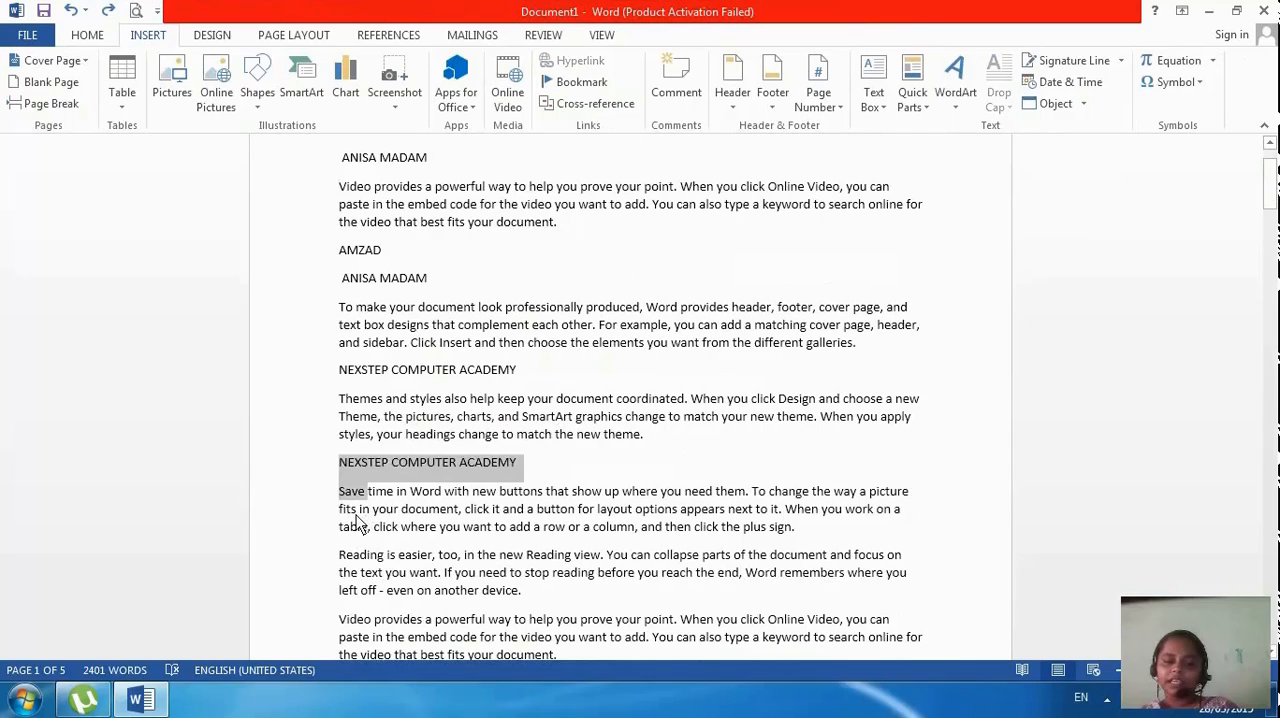
left_click(356, 524)
triple_click(340, 494)
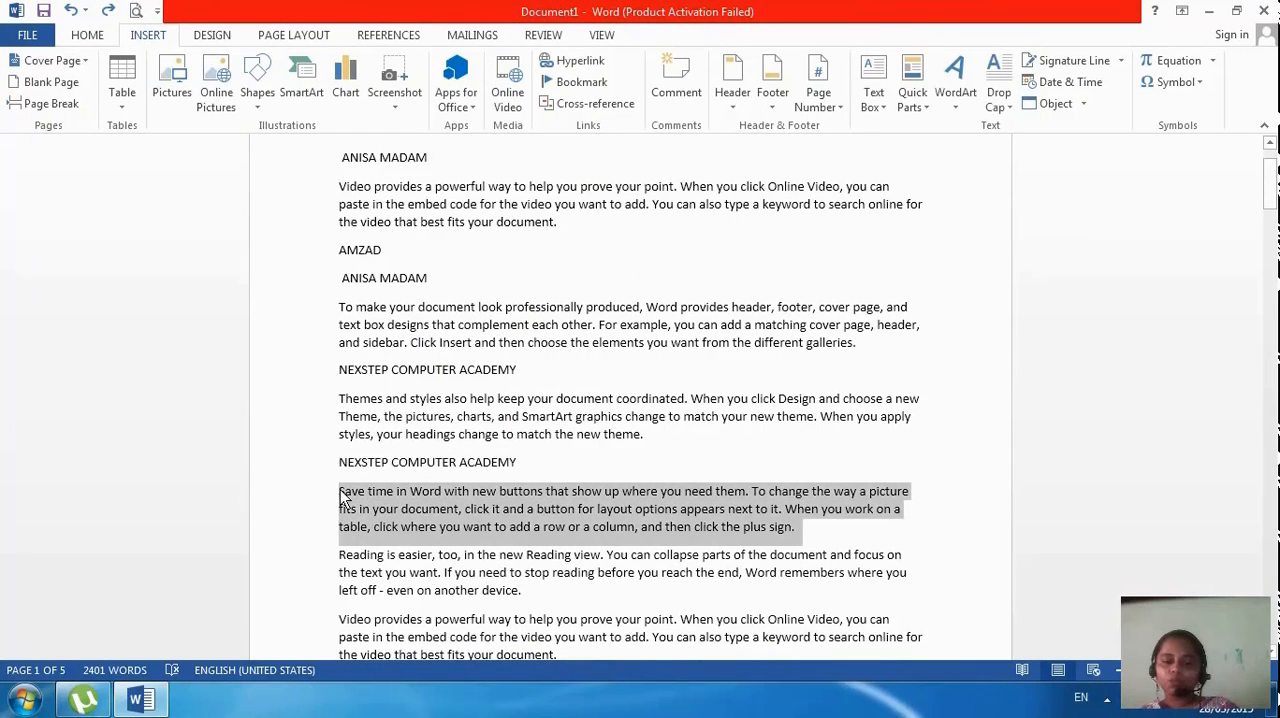
triple_click(340, 494)
left_click(341, 494)
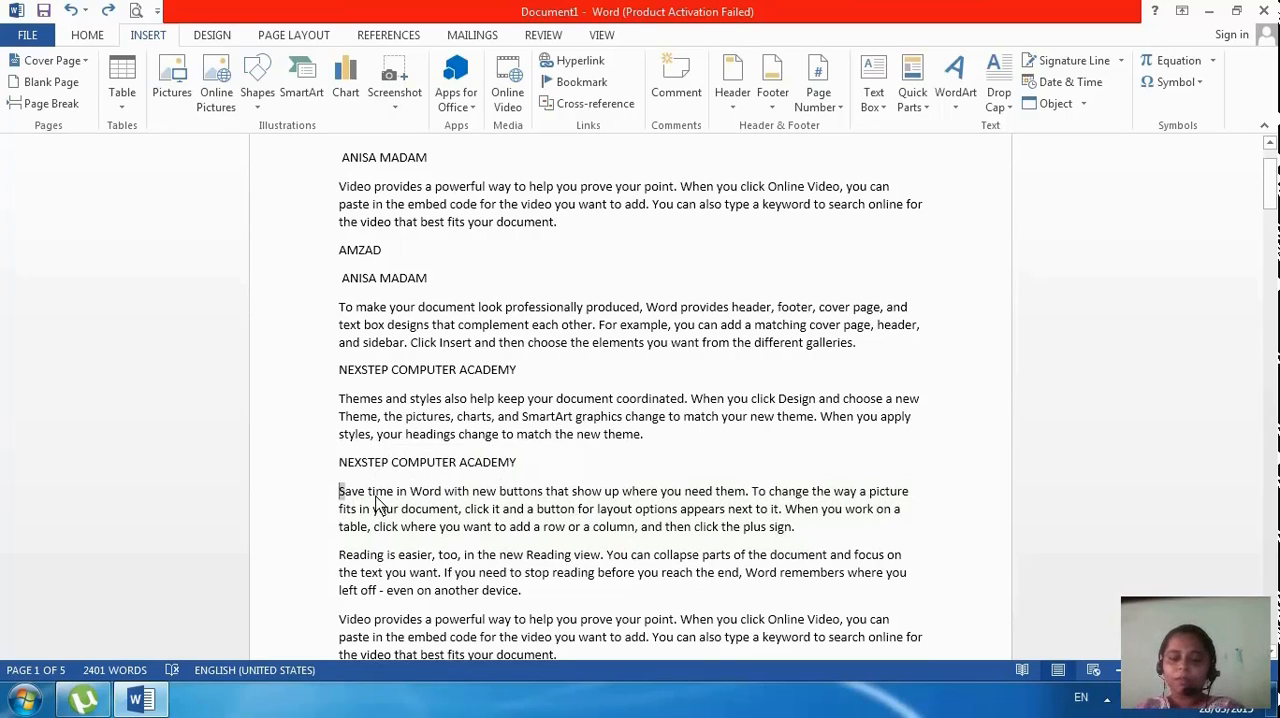
left_click(999, 100)
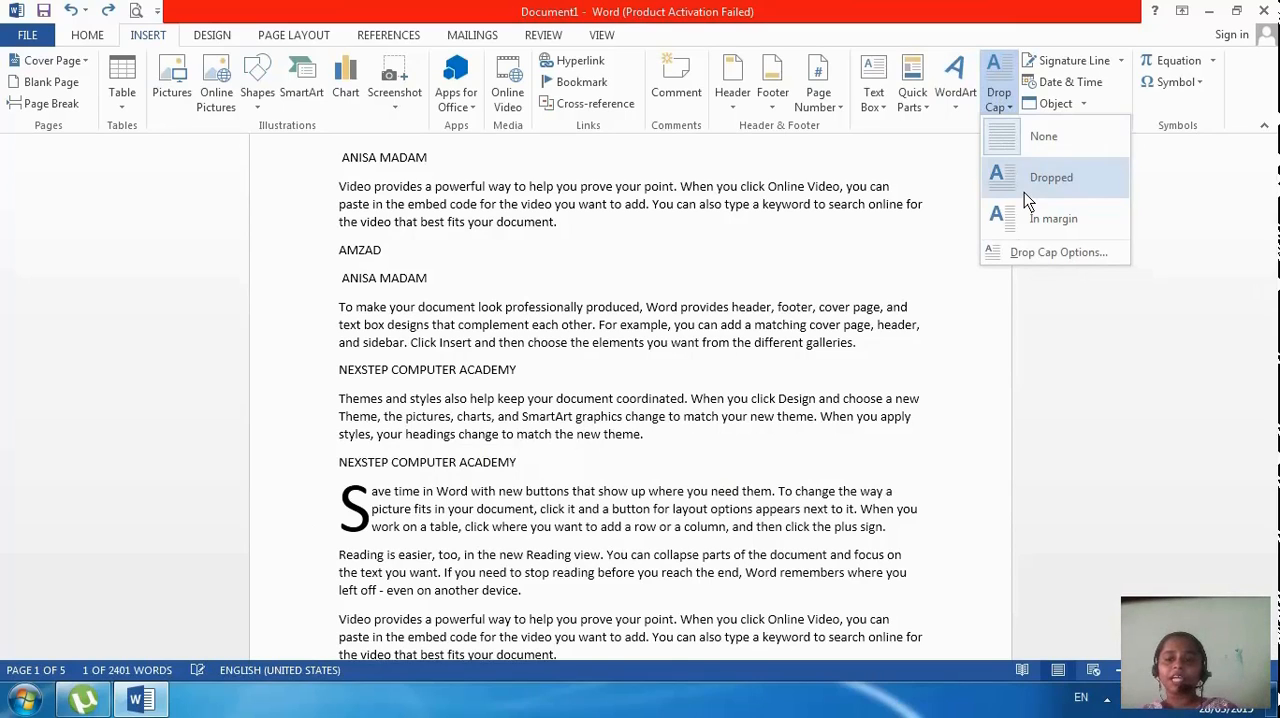
left_click(1024, 192)
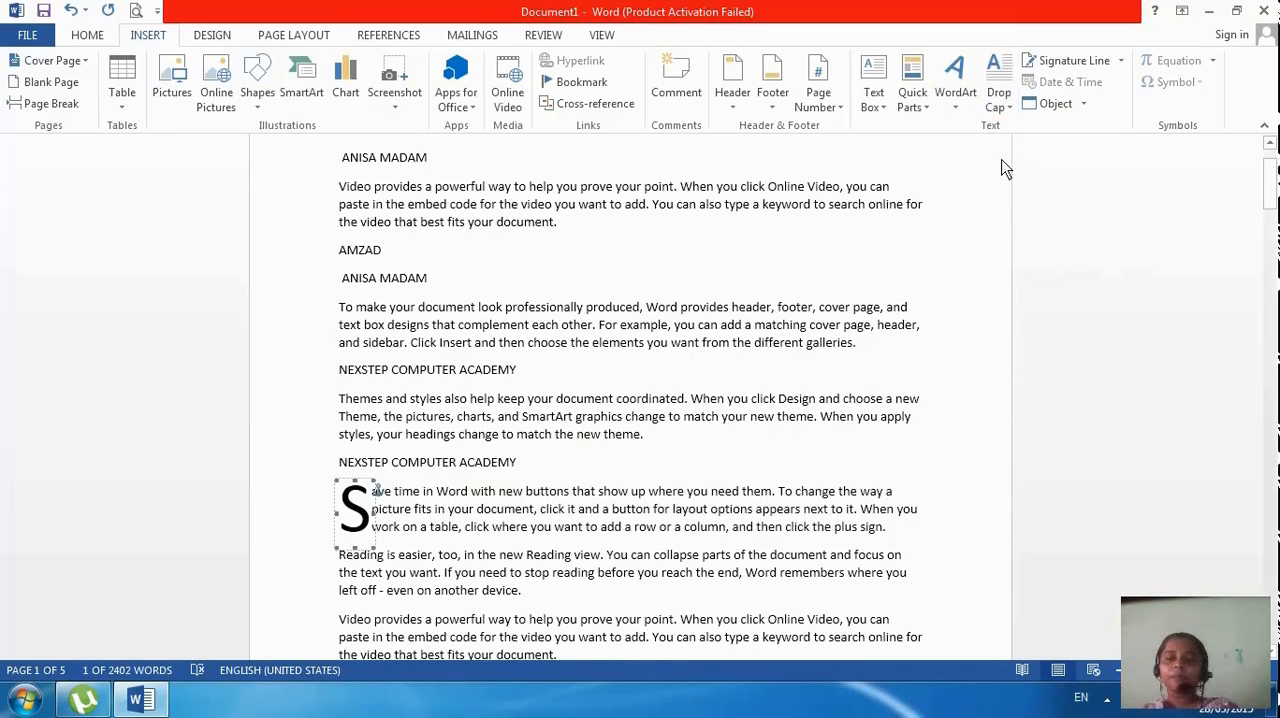
Set the drop cap to 2 lines with 0.5" distance from text, and remove the drop cap from the paragraph
left_click(1008, 111)
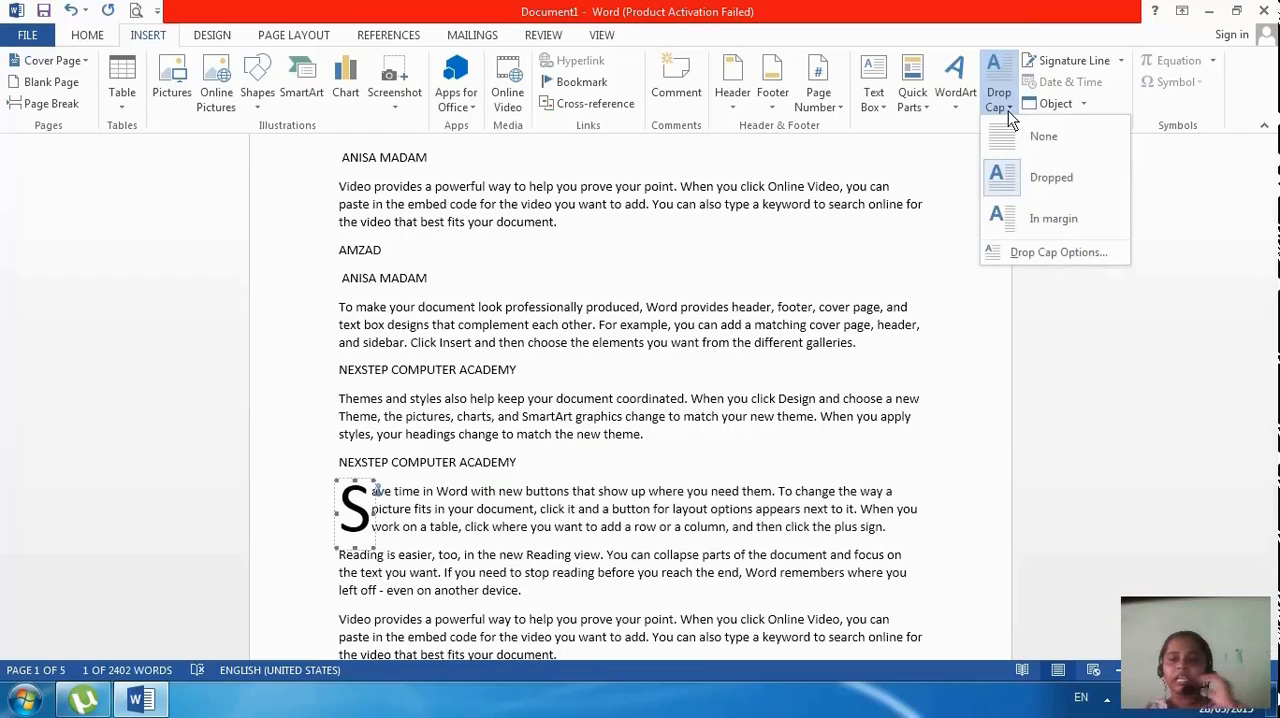
left_click(1043, 262)
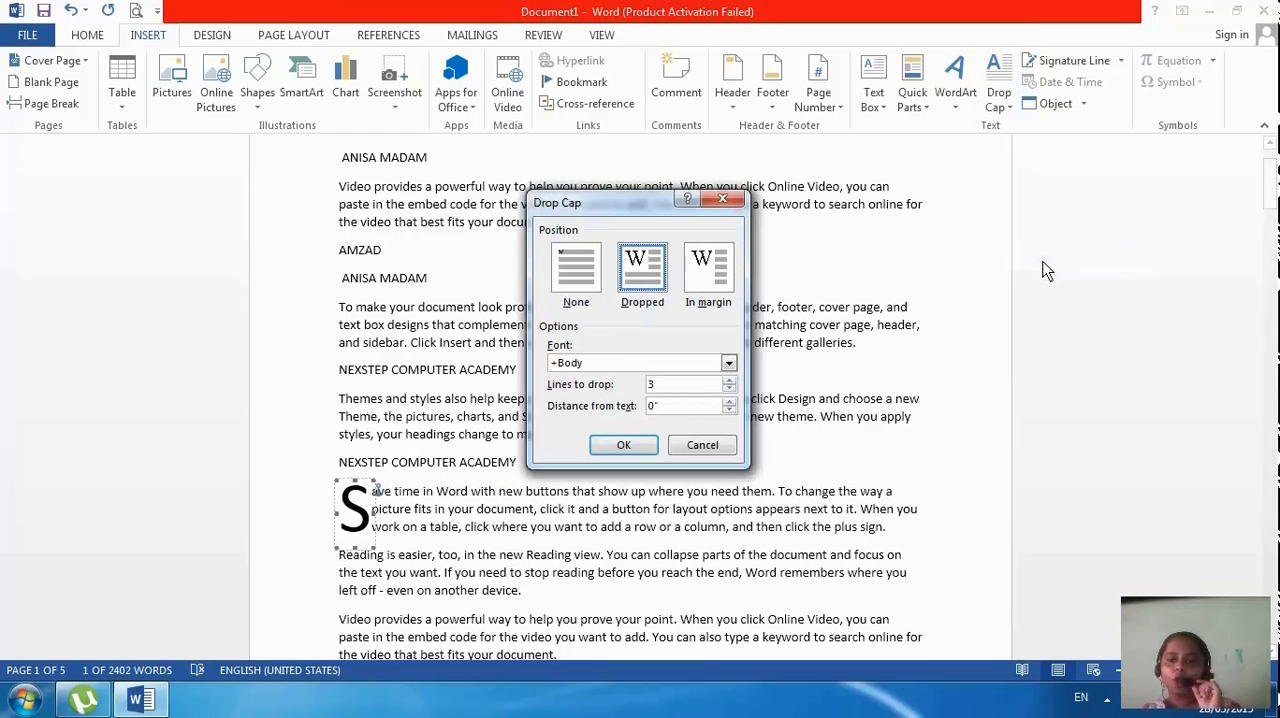
left_click(729, 390)
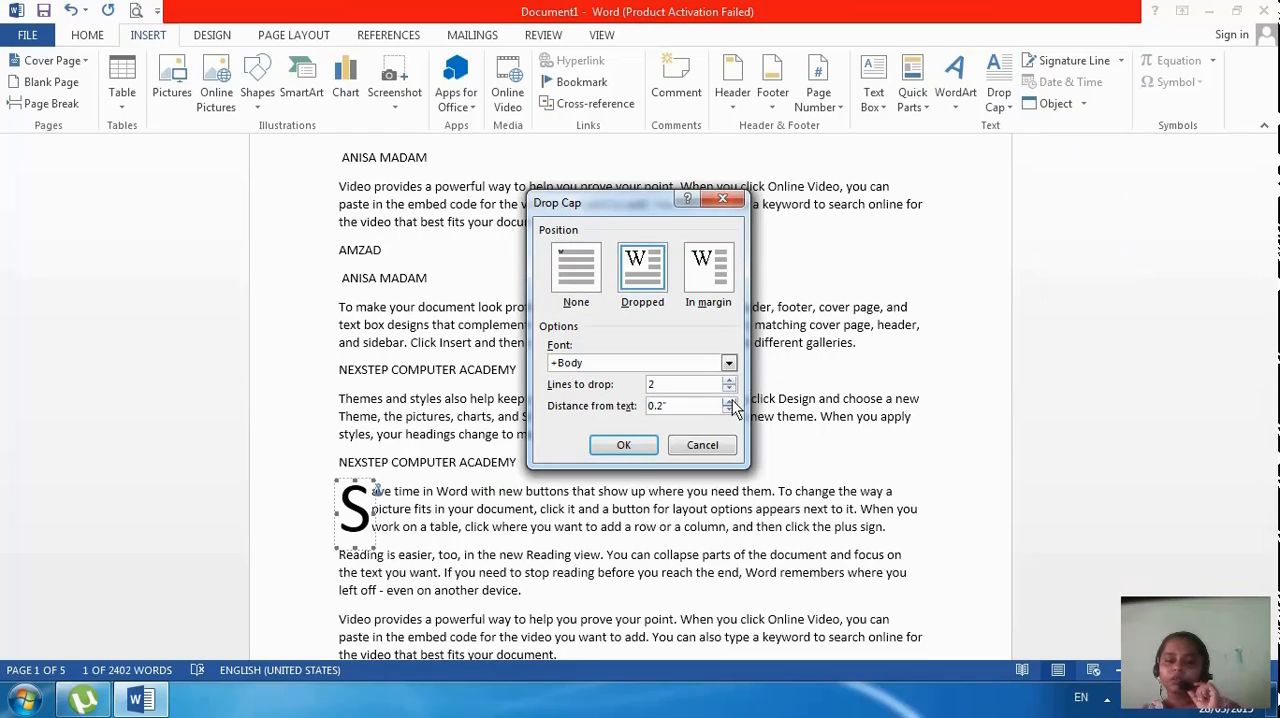
left_click(652, 446)
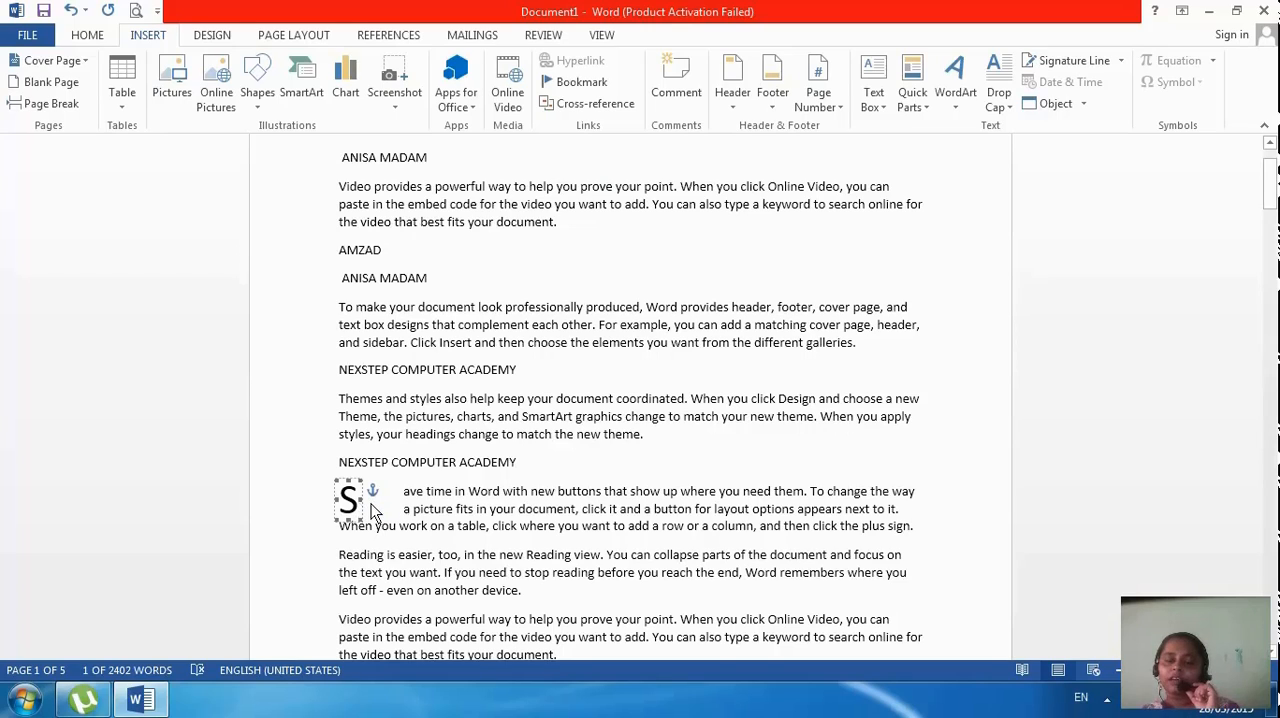
left_click(1007, 108)
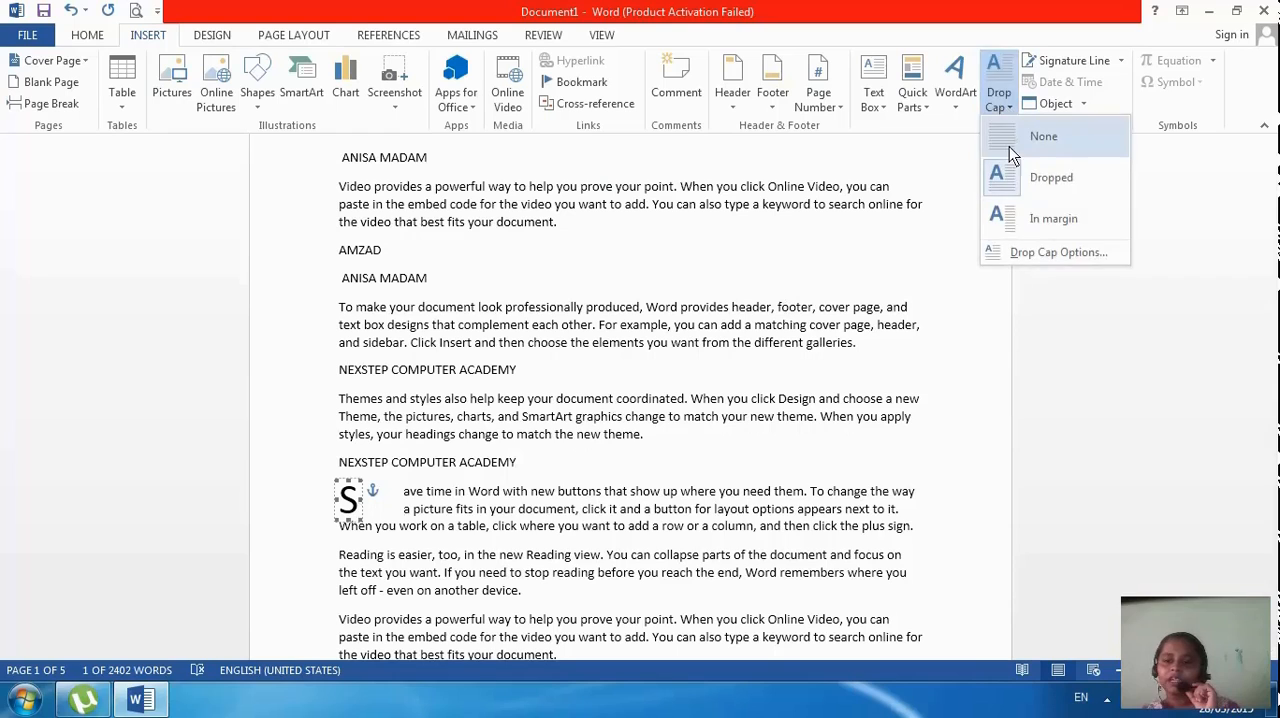
left_click(1009, 146)
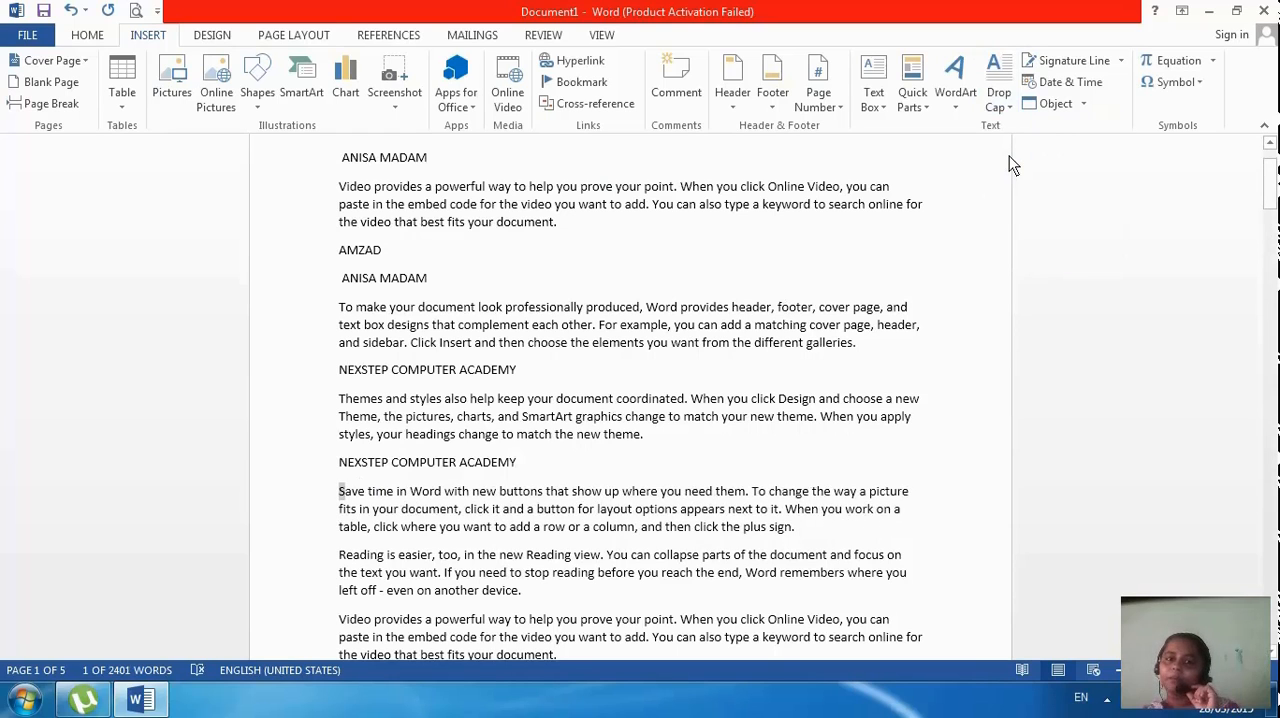
Insert a Microsoft Office signature line at the end of the document with the suggested signer's name and the title MANAGER
scroll(945, 420, "down", 15)
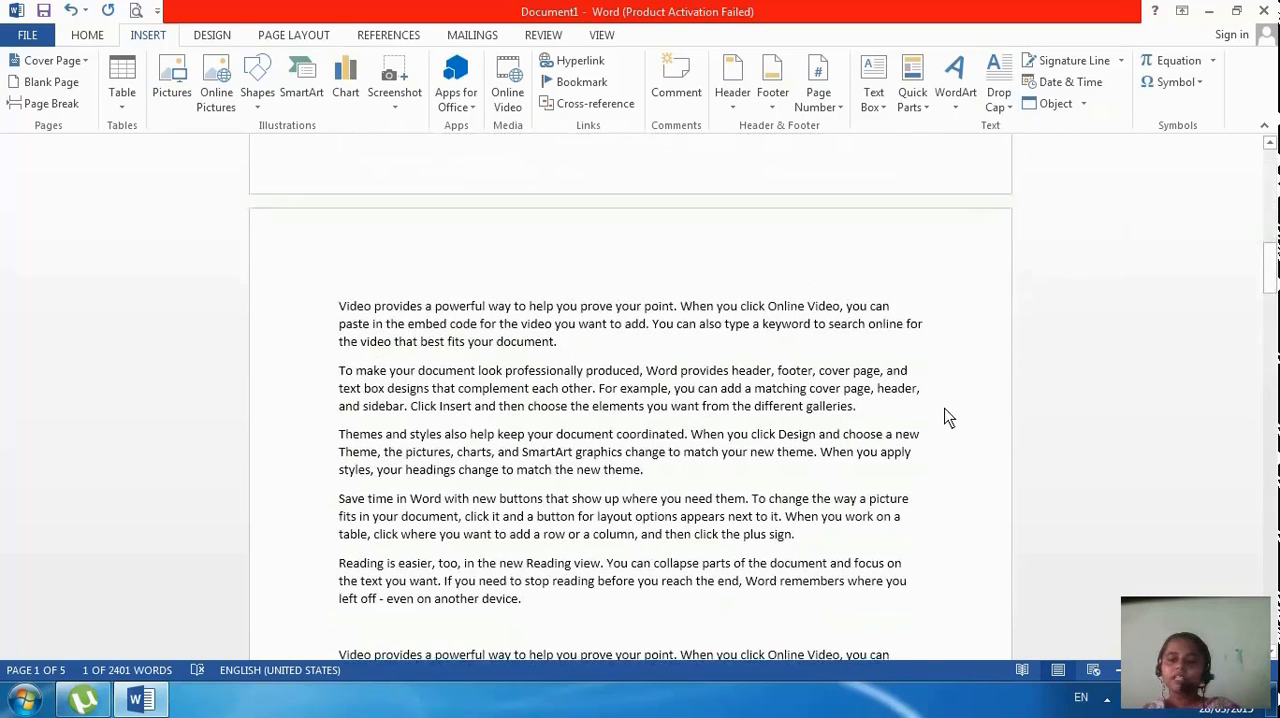
scroll(947, 412, "down", 15)
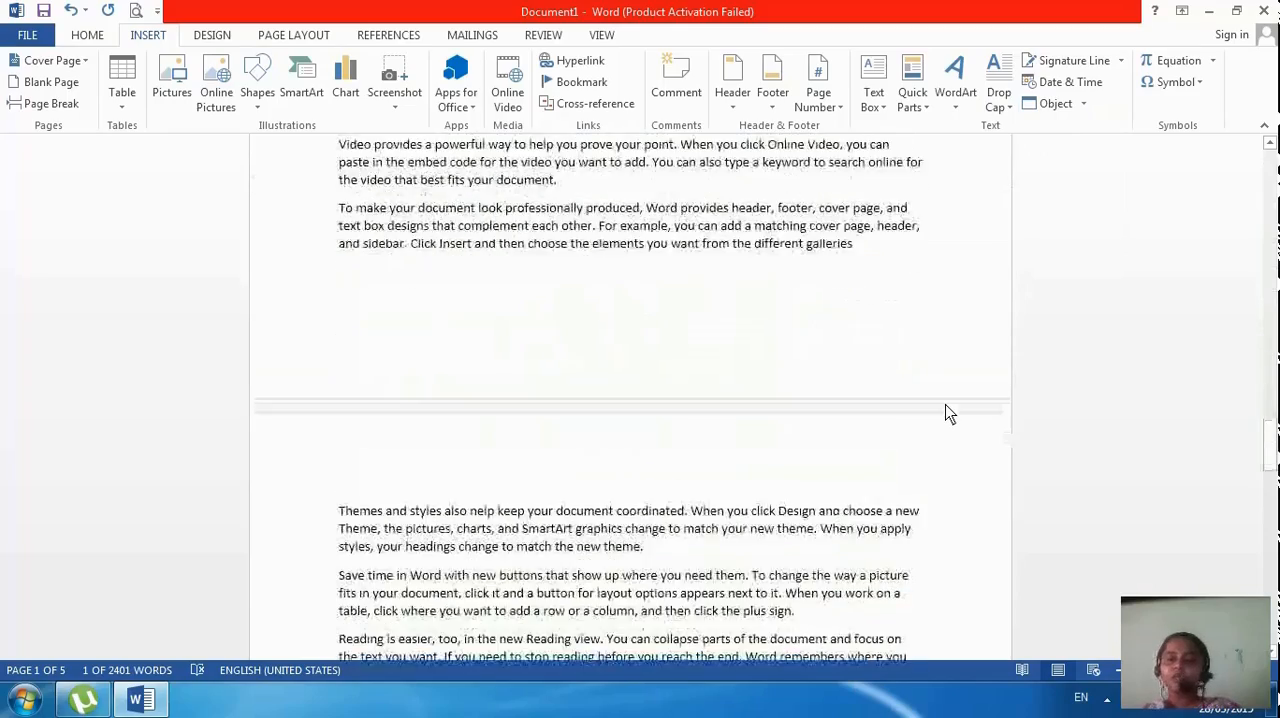
scroll(945, 414, "down", 10)
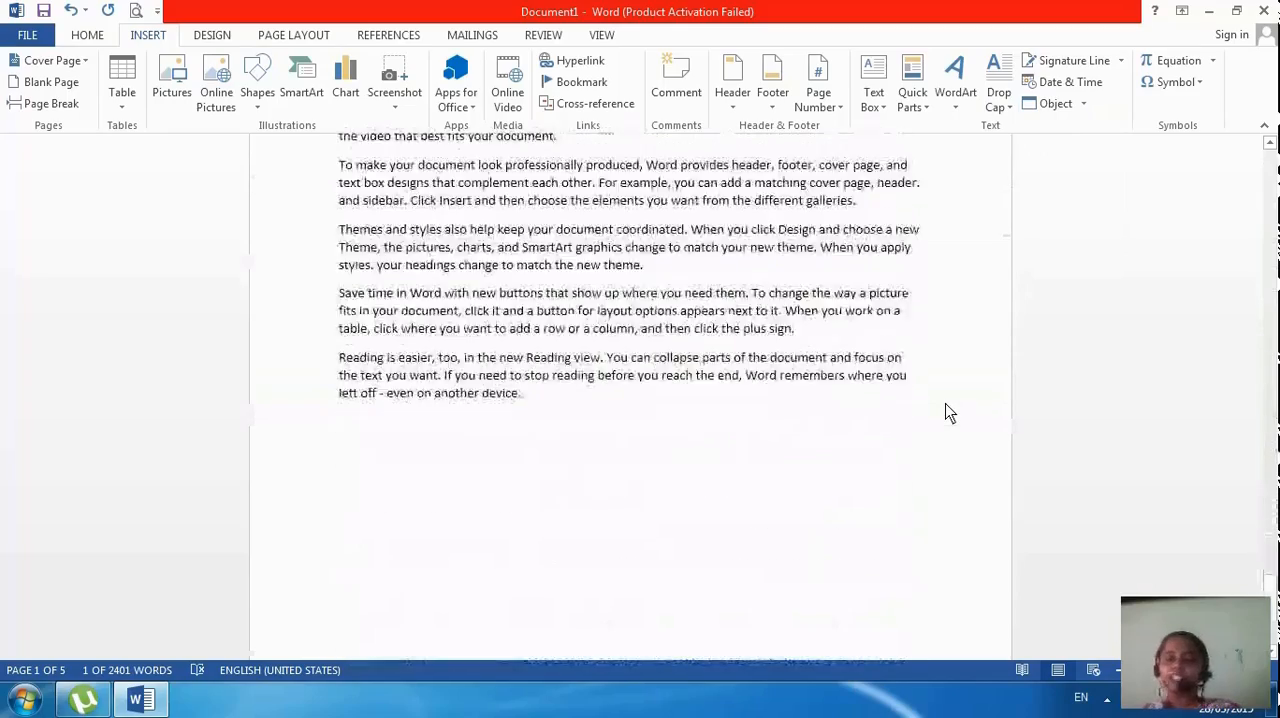
left_click(876, 360)
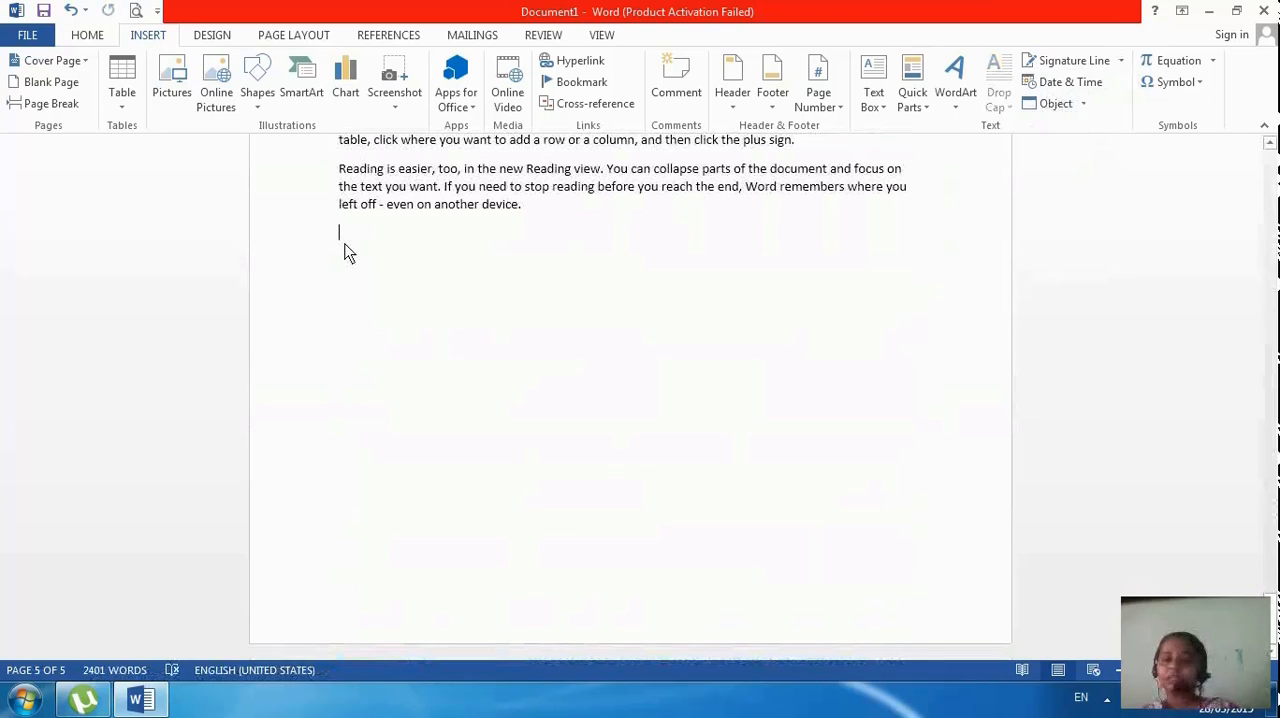
left_click(1121, 62)
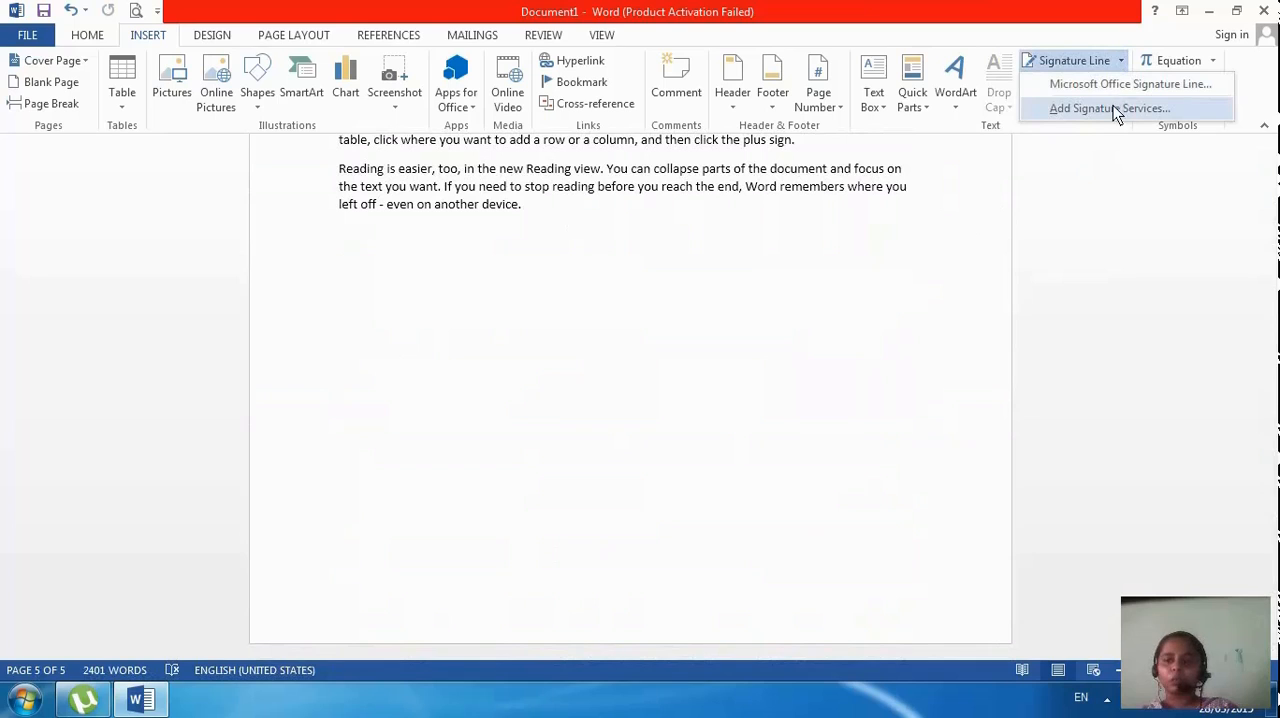
left_click(1118, 84)
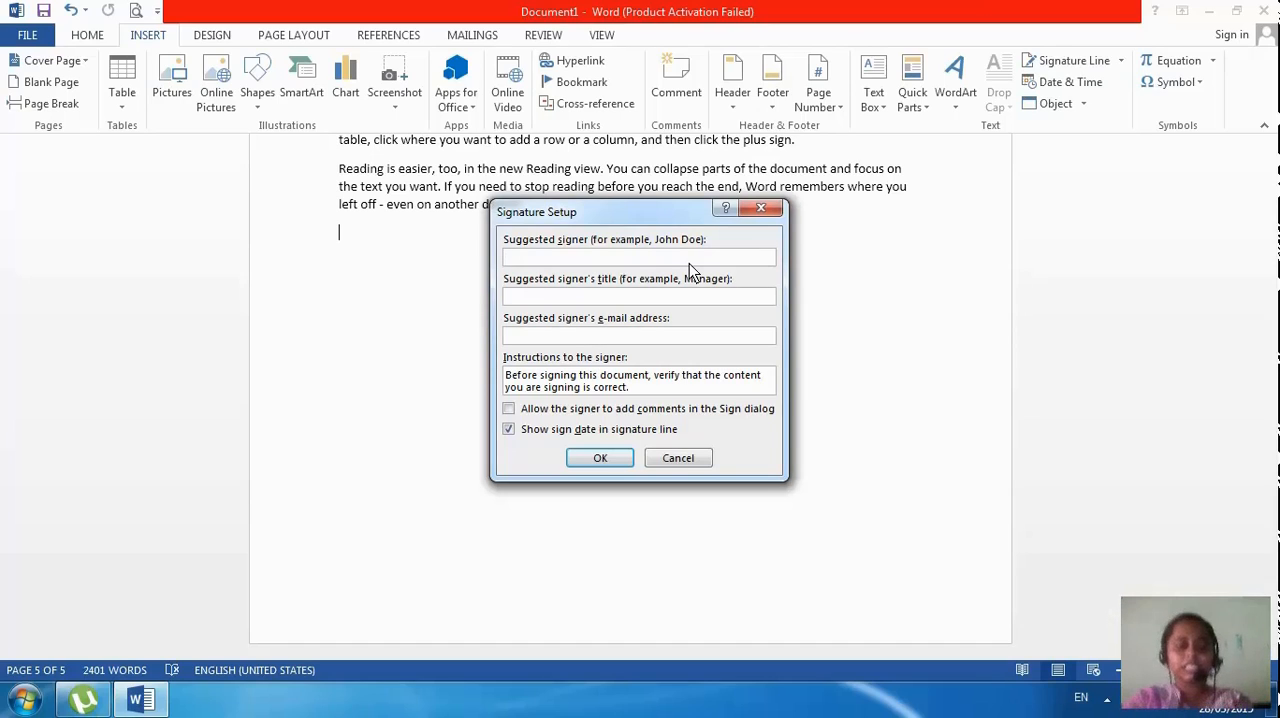
type("AMZAD ")
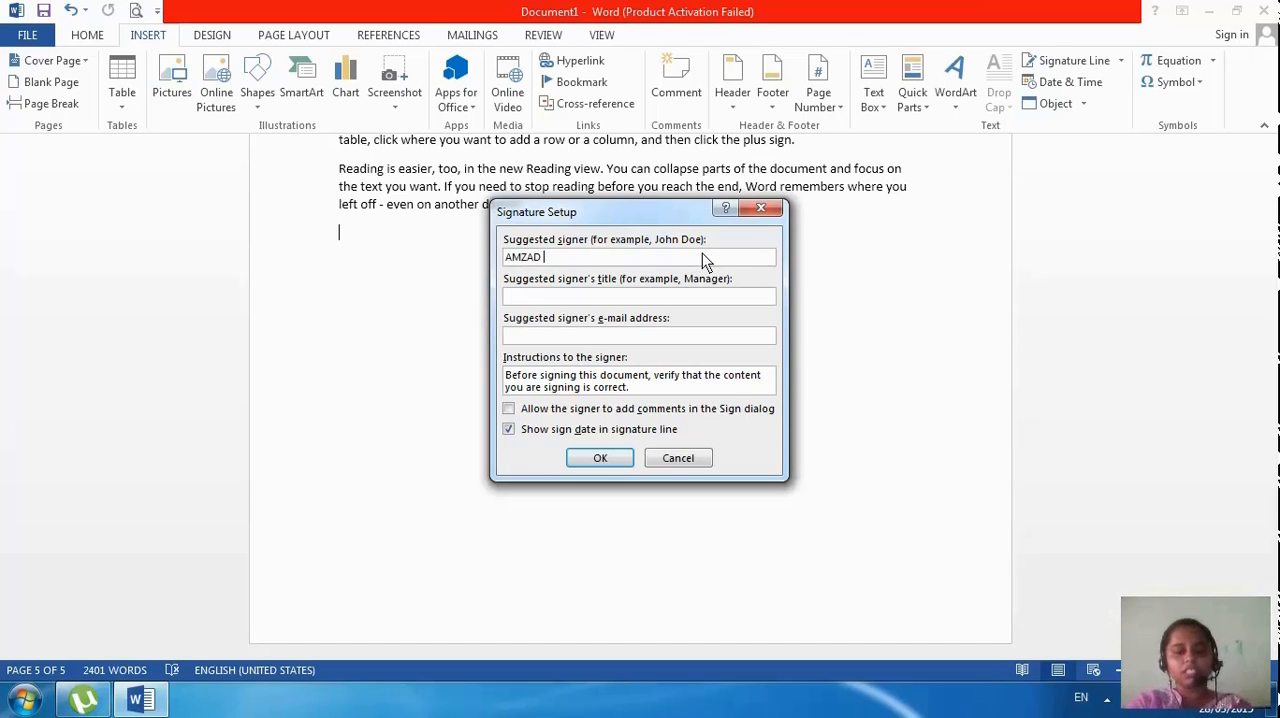
type("SIR")
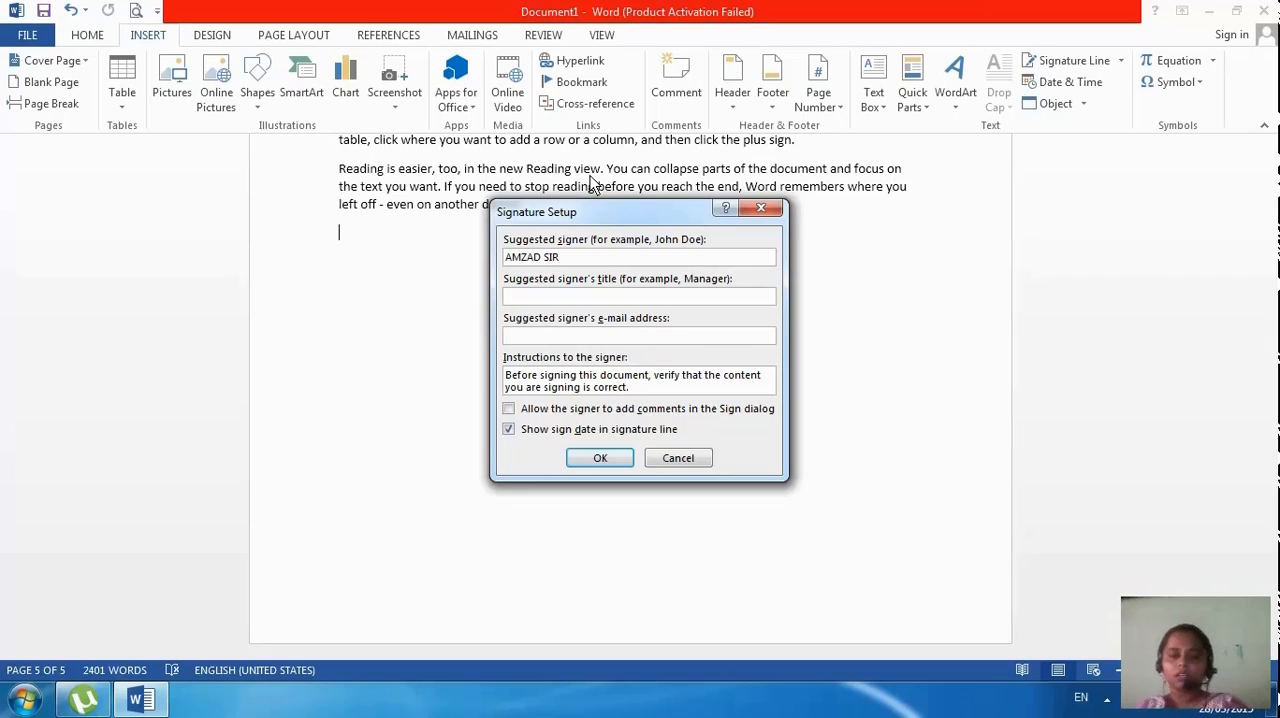
left_click(711, 298)
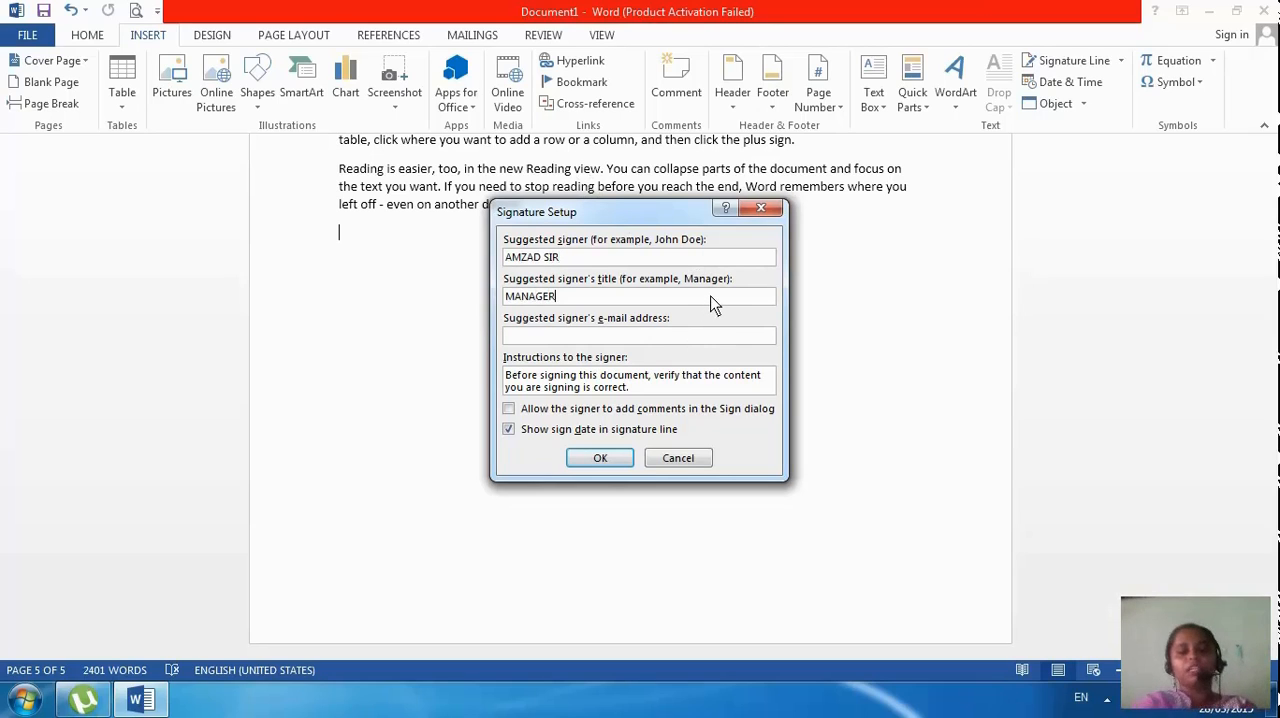
left_click(603, 462)
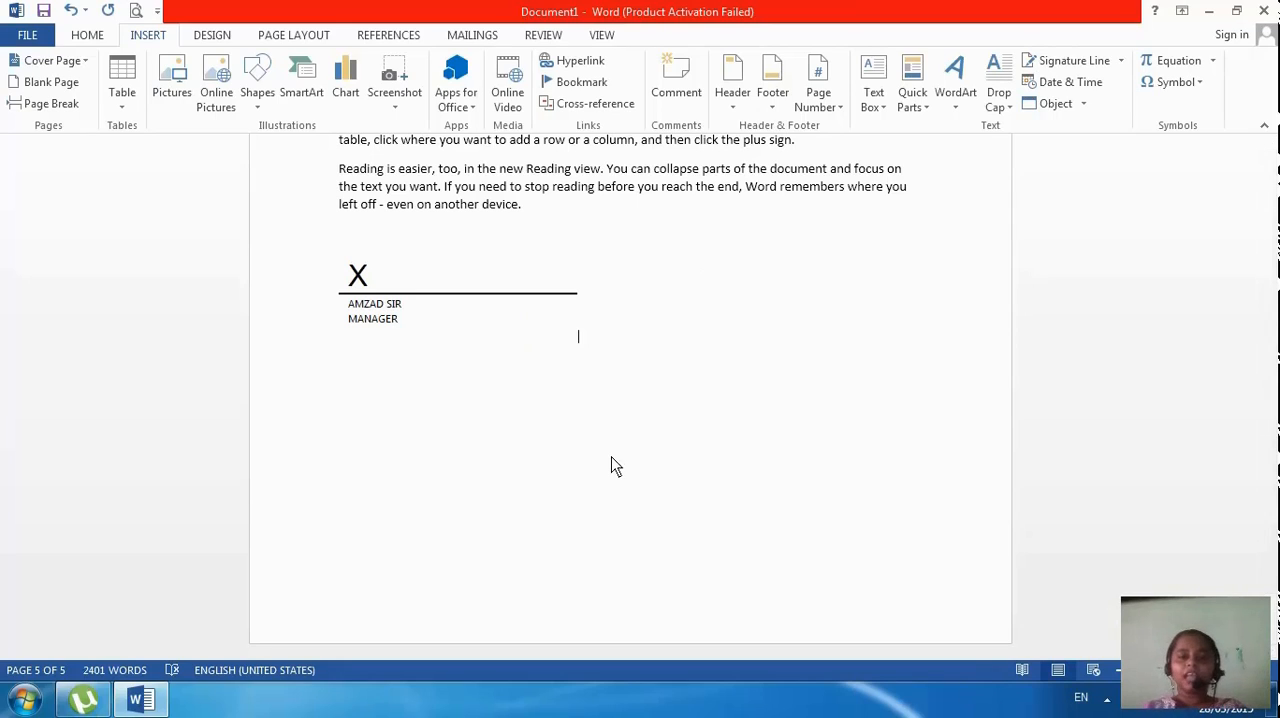
Try to sign the signature line, decline saving in a supported format, and deselect the line
double_click(377, 277)
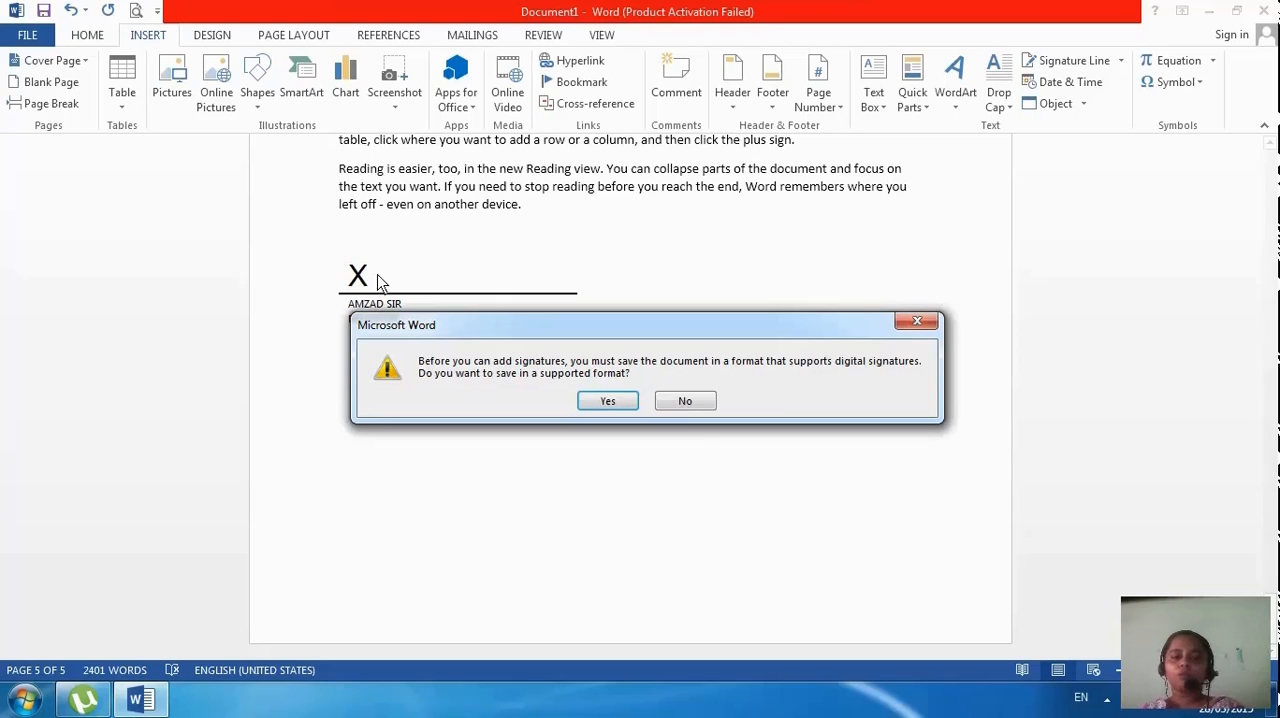
left_click(700, 402)
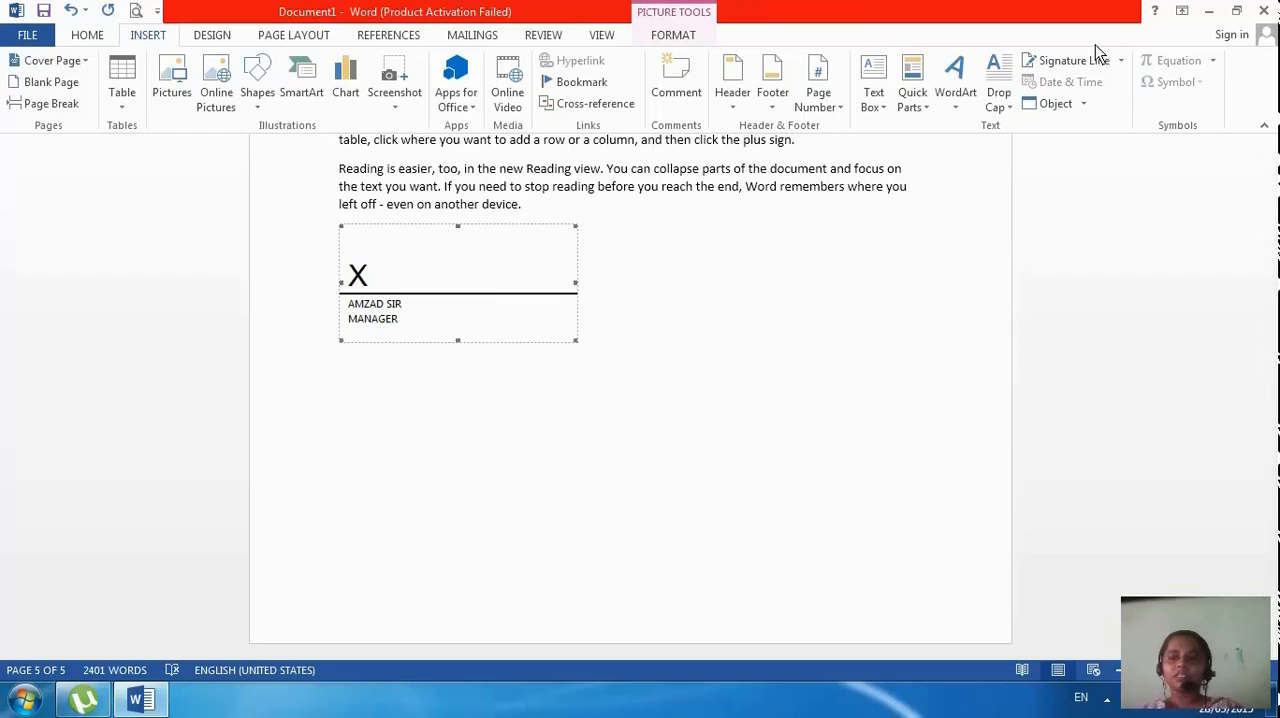
left_click(905, 338)
Insert the date in the "March 28, 2015" format near the right margin of the document's first line
scroll(905, 338, "up", 10)
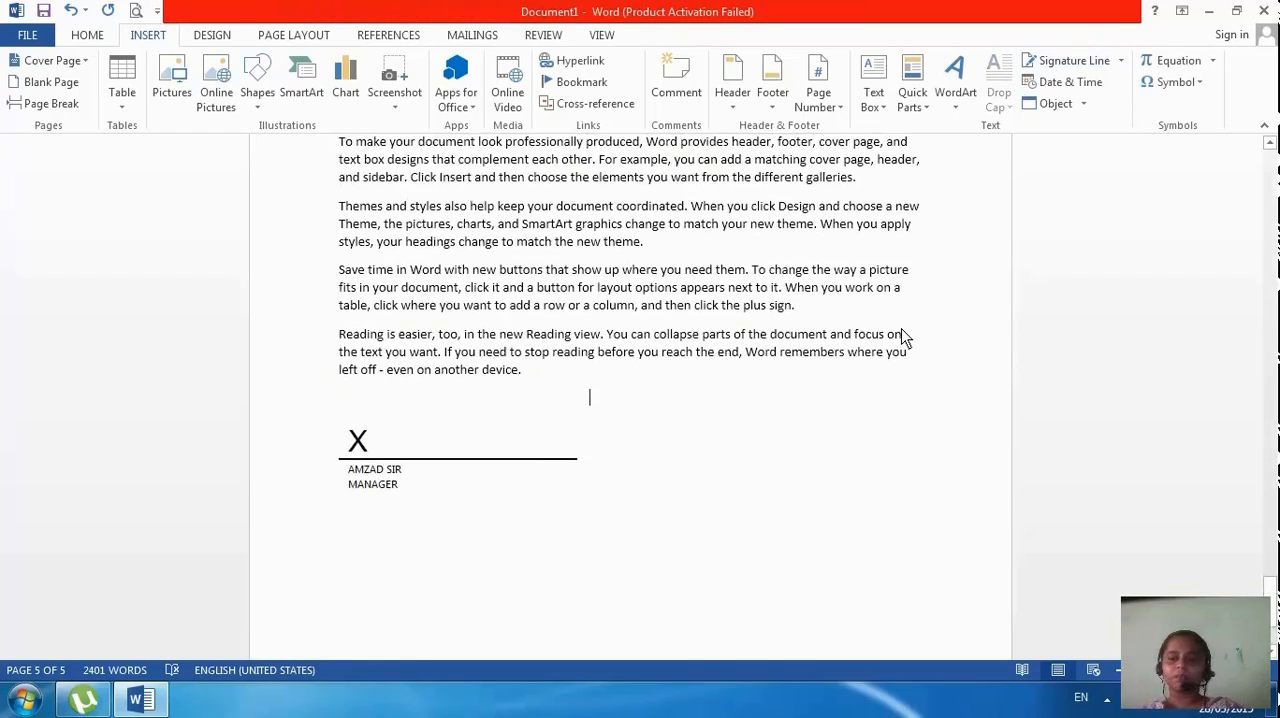
scroll(905, 338, "up", 10)
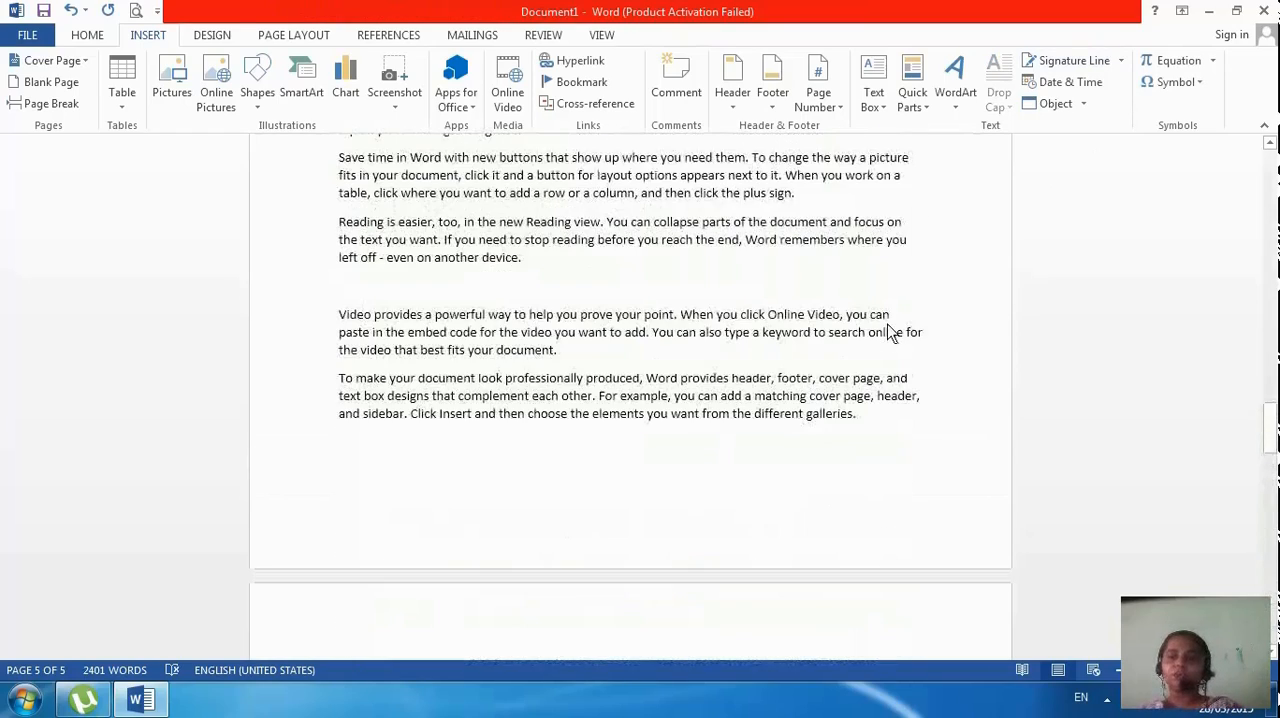
scroll(879, 325, "up", 4)
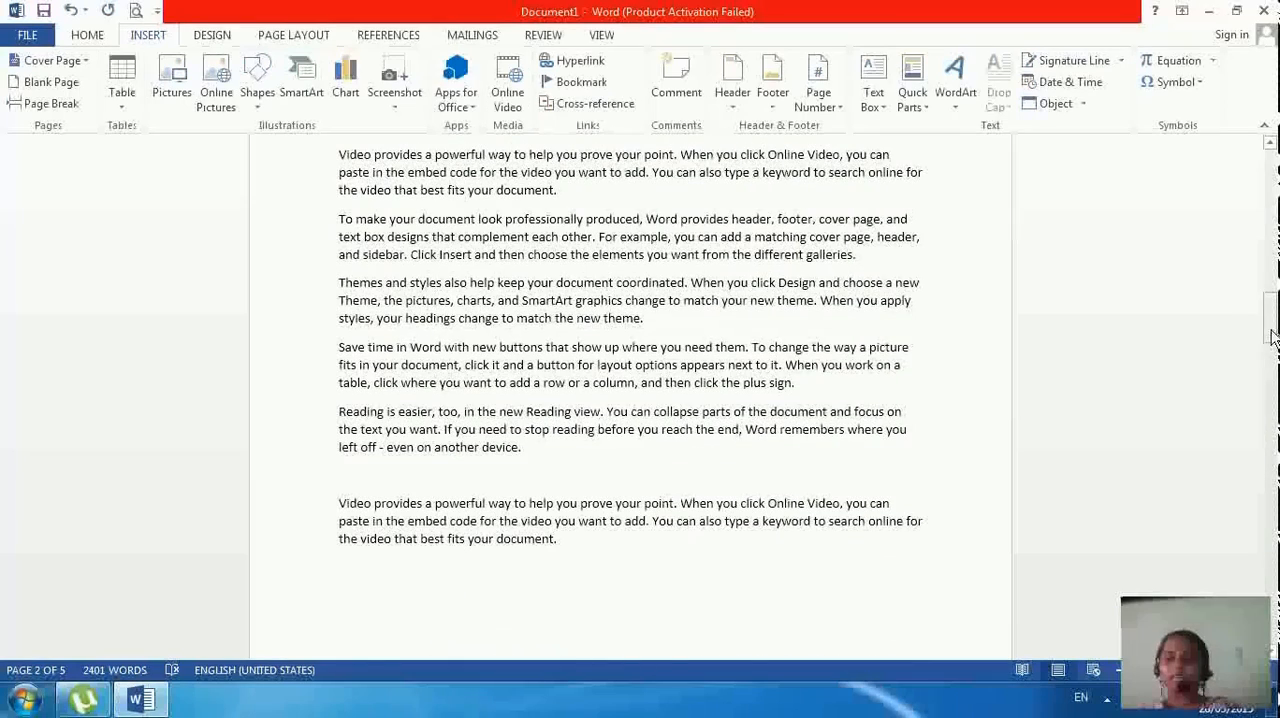
left_click_drag(1270, 335, 1268, 150)
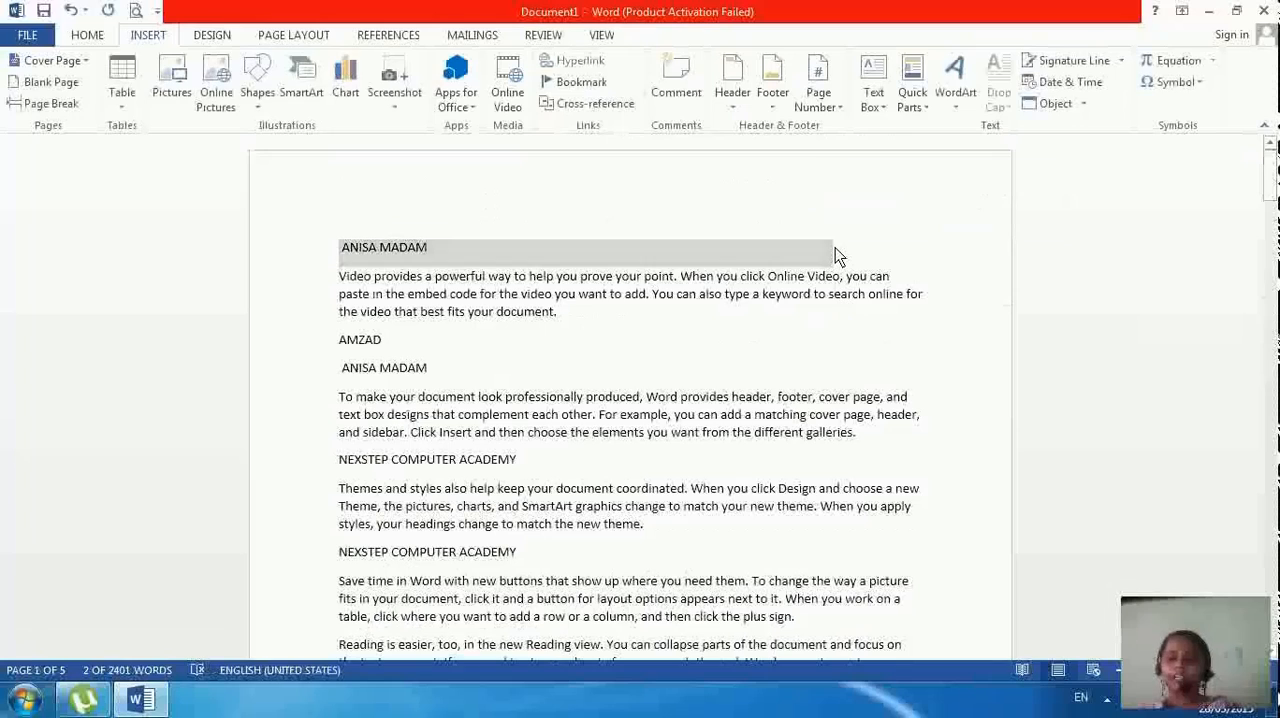
left_click(808, 250)
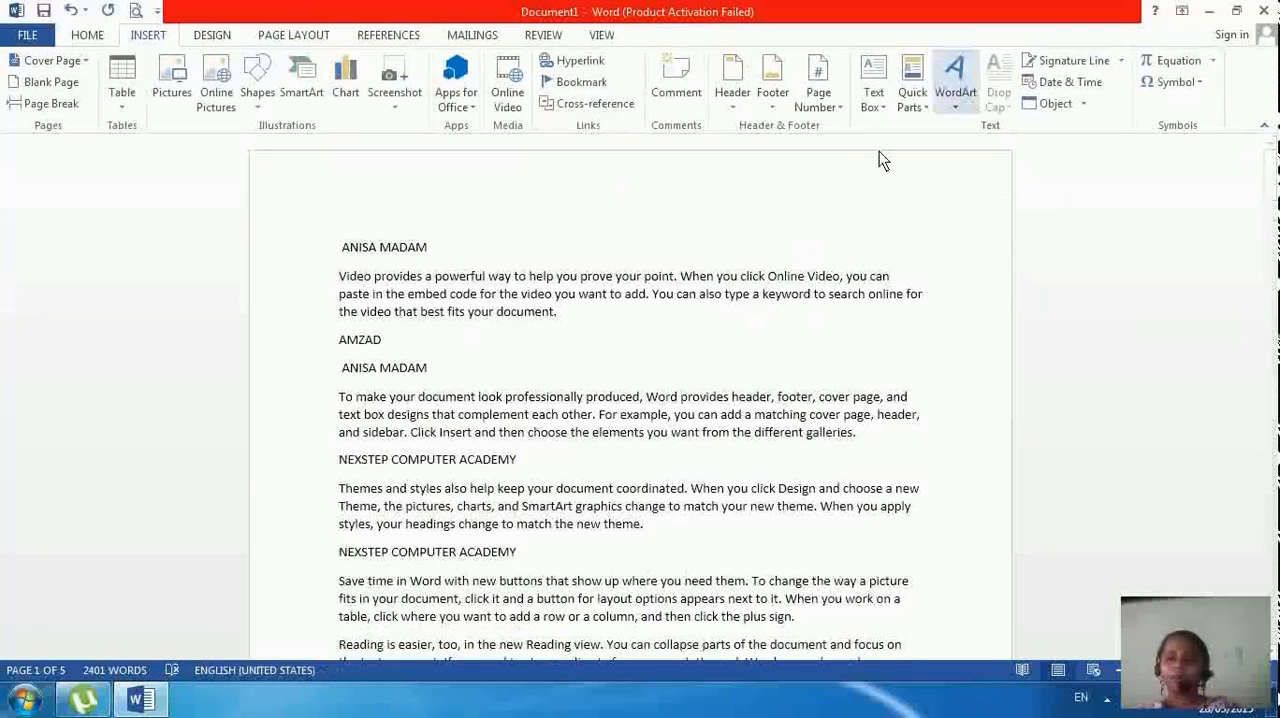
left_click(1077, 84)
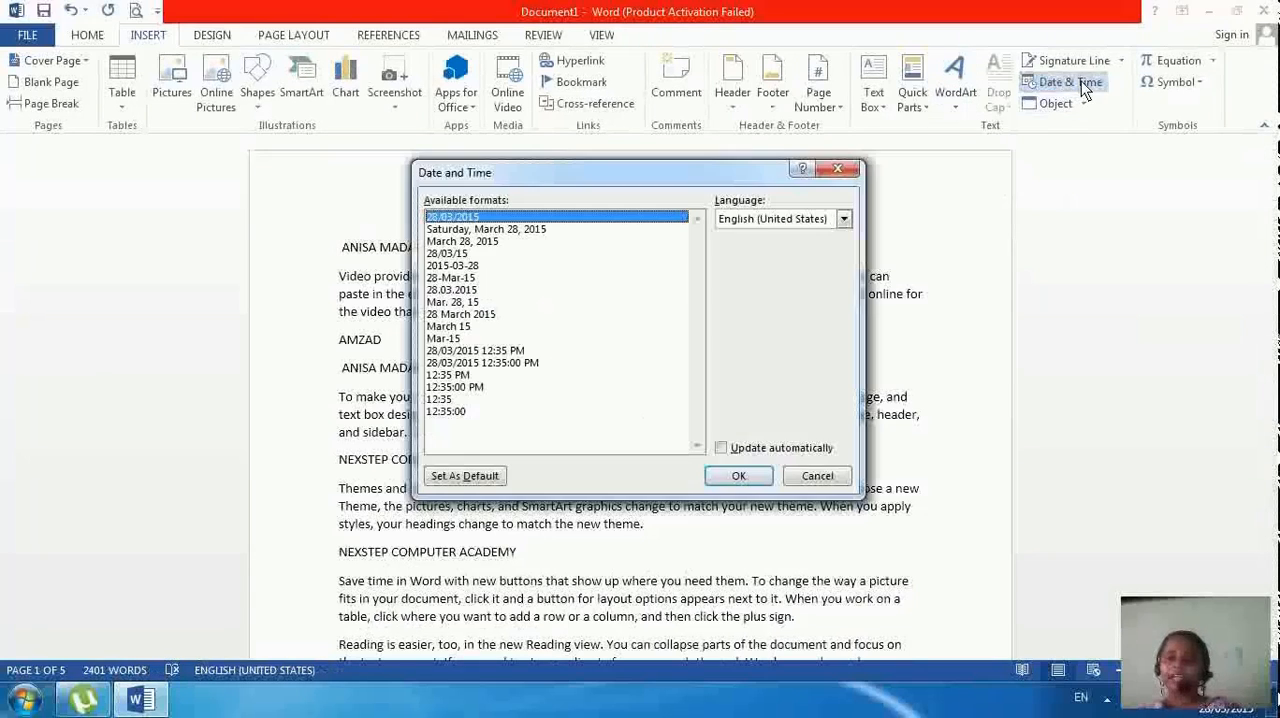
left_click(482, 242)
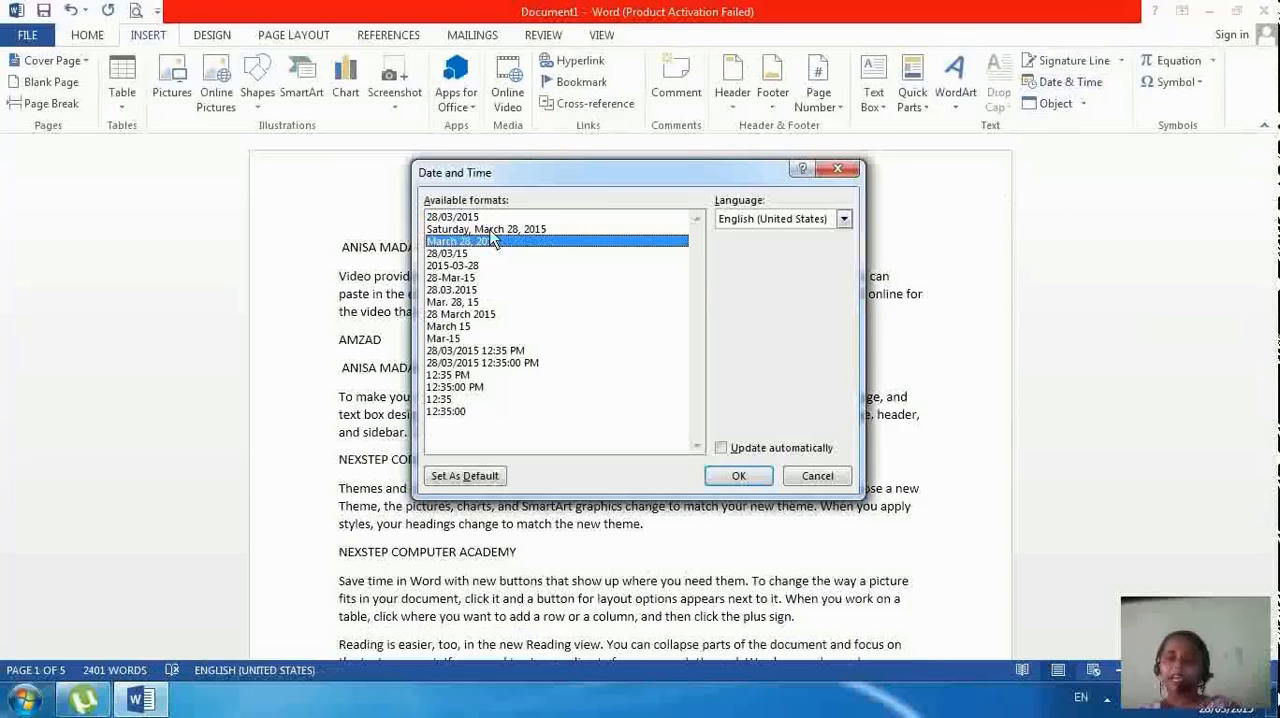
left_click(490, 230)
left_click(467, 264)
double_click(493, 247)
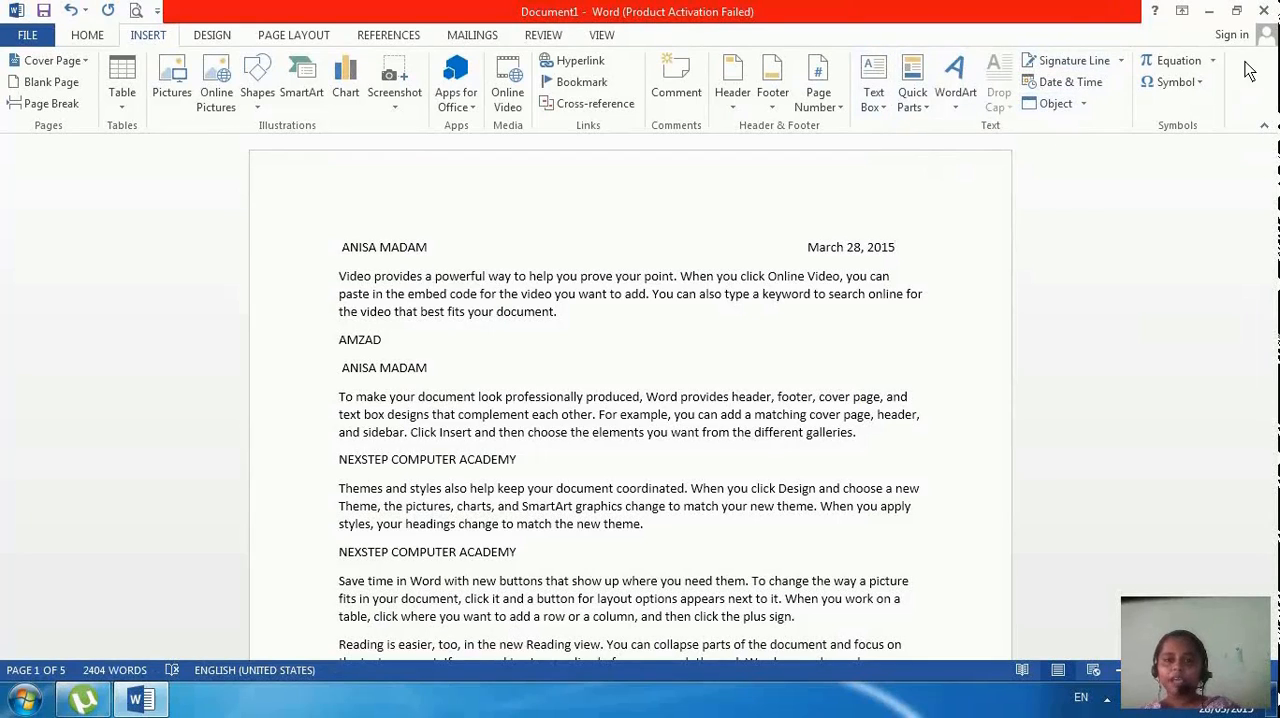
left_click(1108, 702)
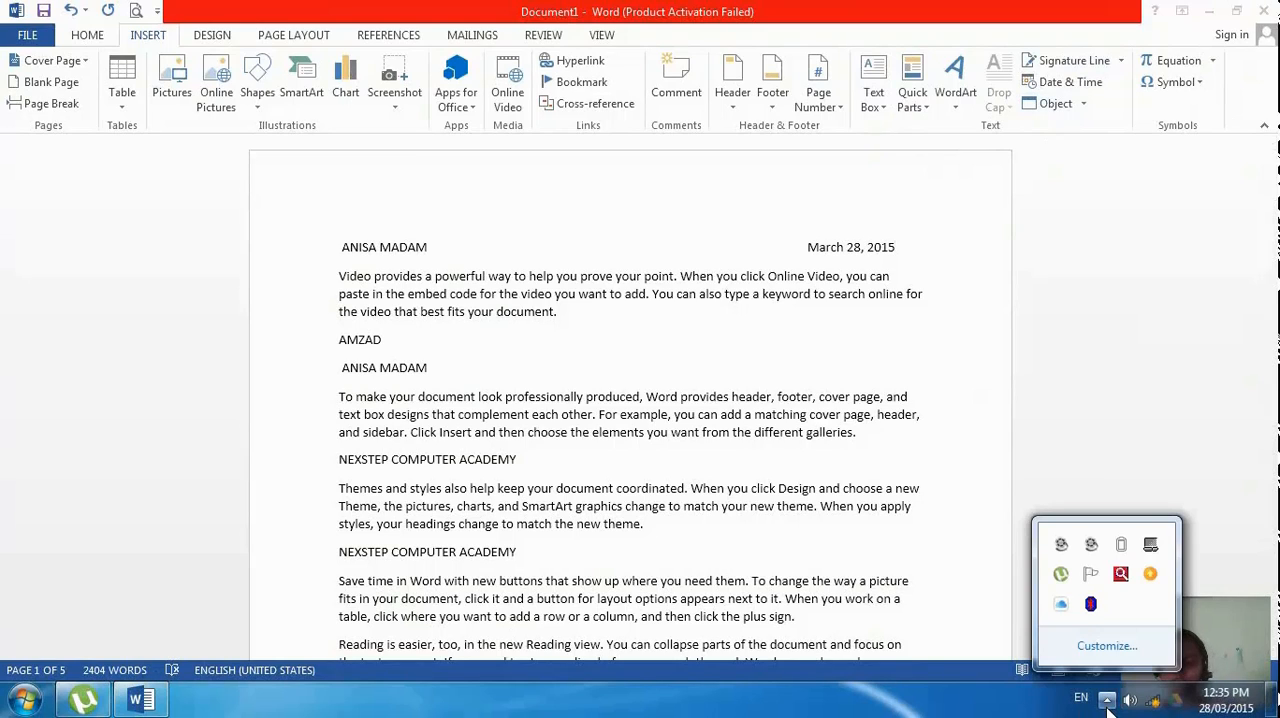
left_click(1094, 543)
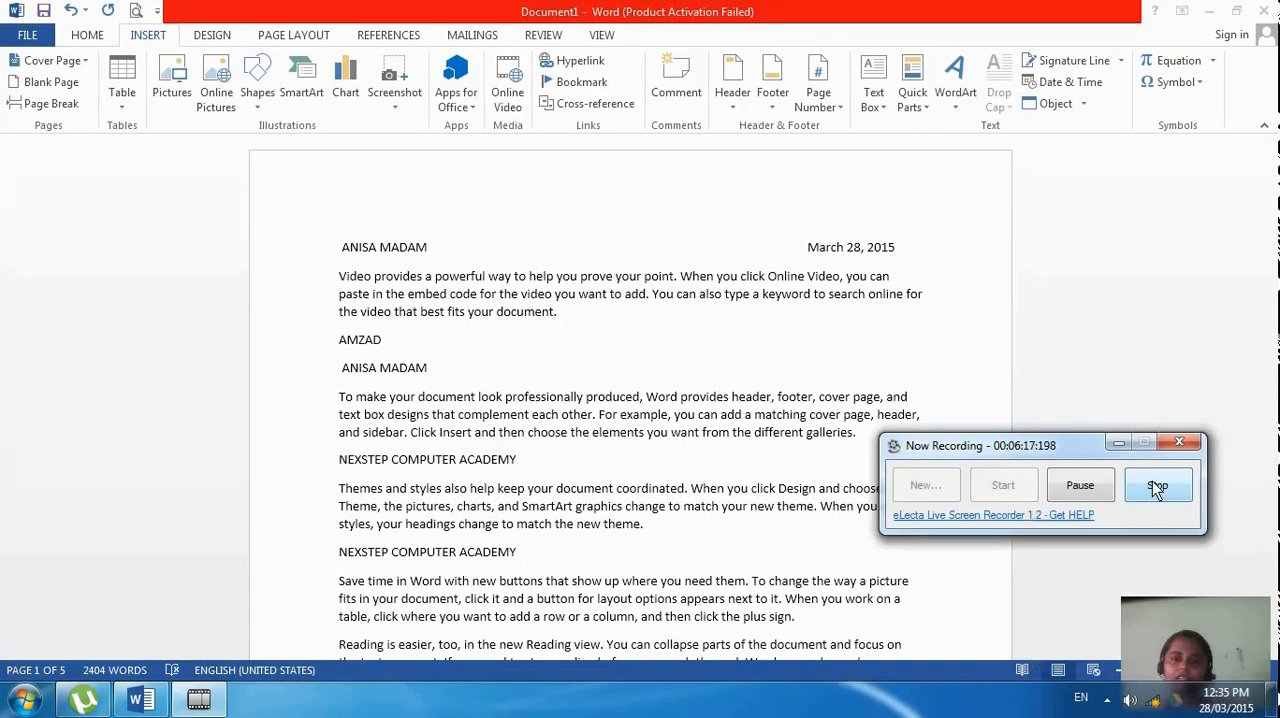
left_click(1163, 486)
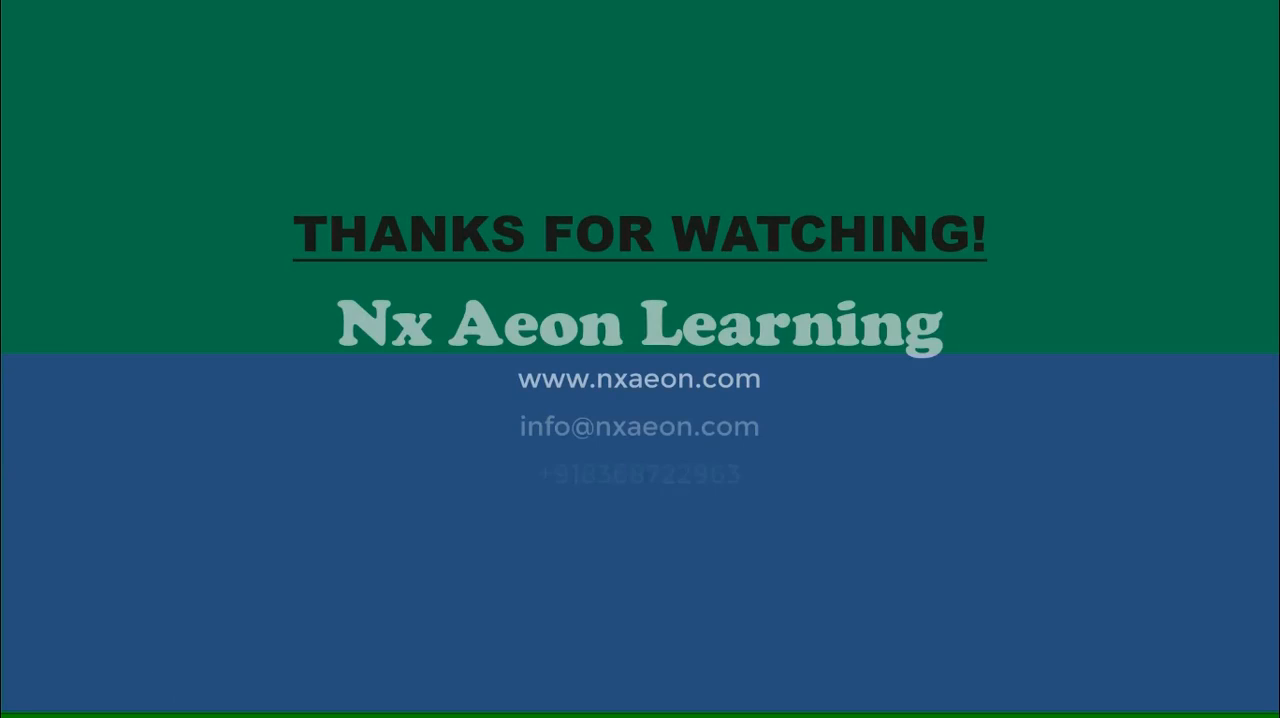